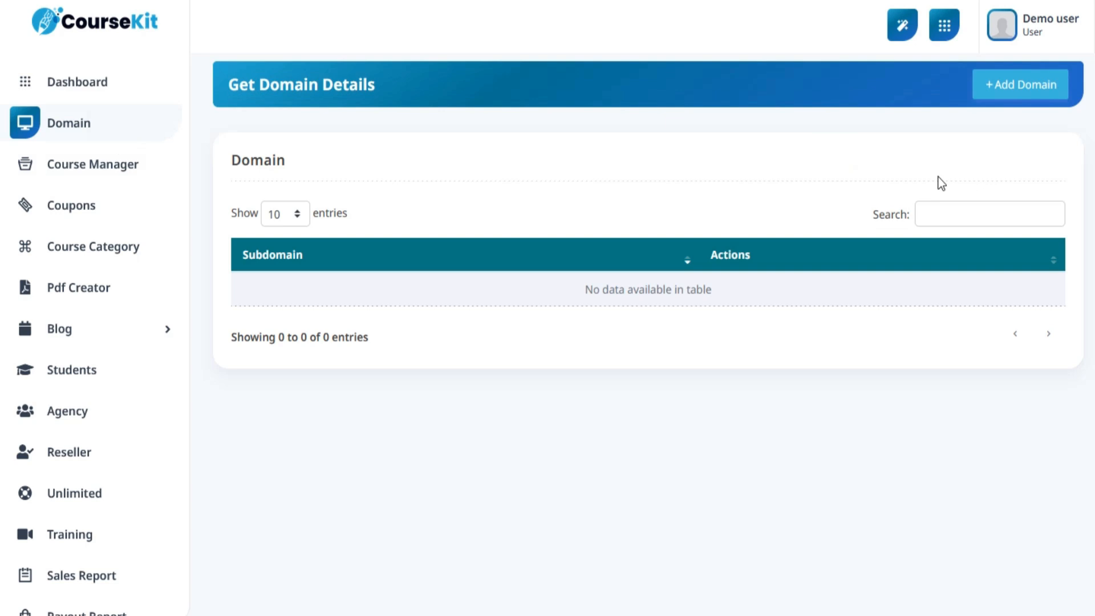
Start a new domain with the subdomain name edupulse and upload the EduPulse Logo image as its logo
{"action": "left_click", "coordinate": [1004, 94]}
{"action": "left_click", "coordinate": [341, 207]}
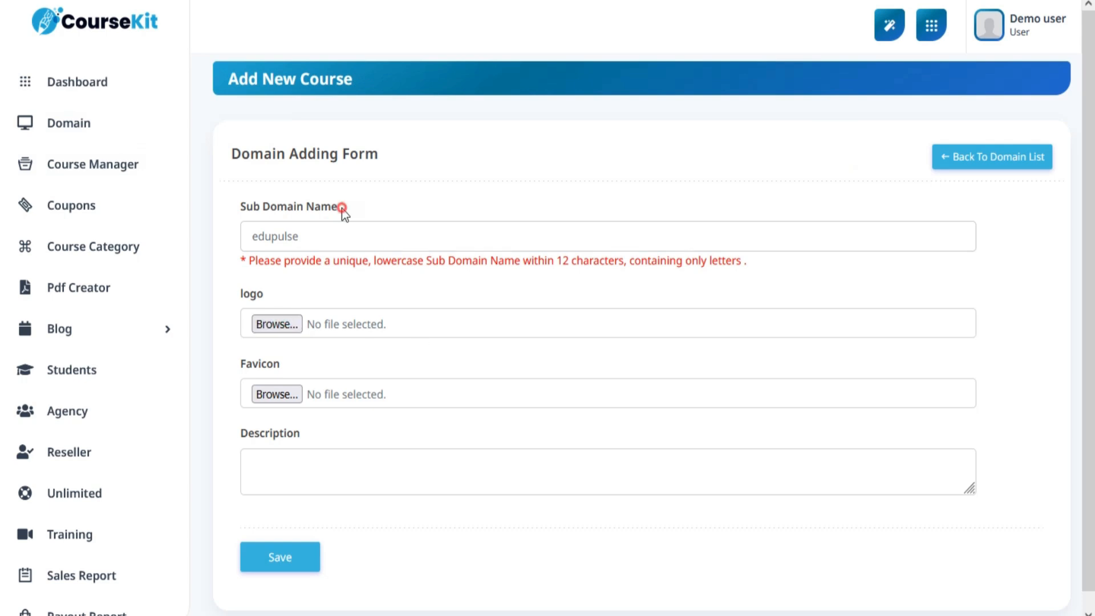
{"action": "left_click", "coordinate": [276, 324]}
{"action": "left_click", "coordinate": [422, 63]}
{"action": "left_click", "coordinate": [675, 365]}
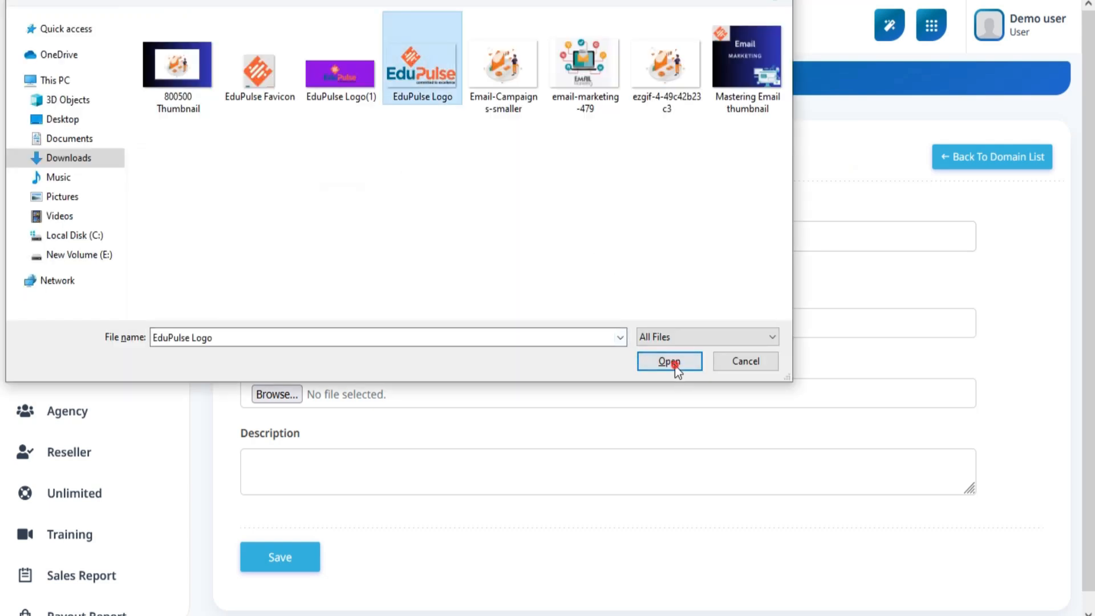
Upload the EduPulse Favicon image as the domain's favicon
{"action": "left_click", "coordinate": [277, 377]}
{"action": "left_click", "coordinate": [260, 69]}
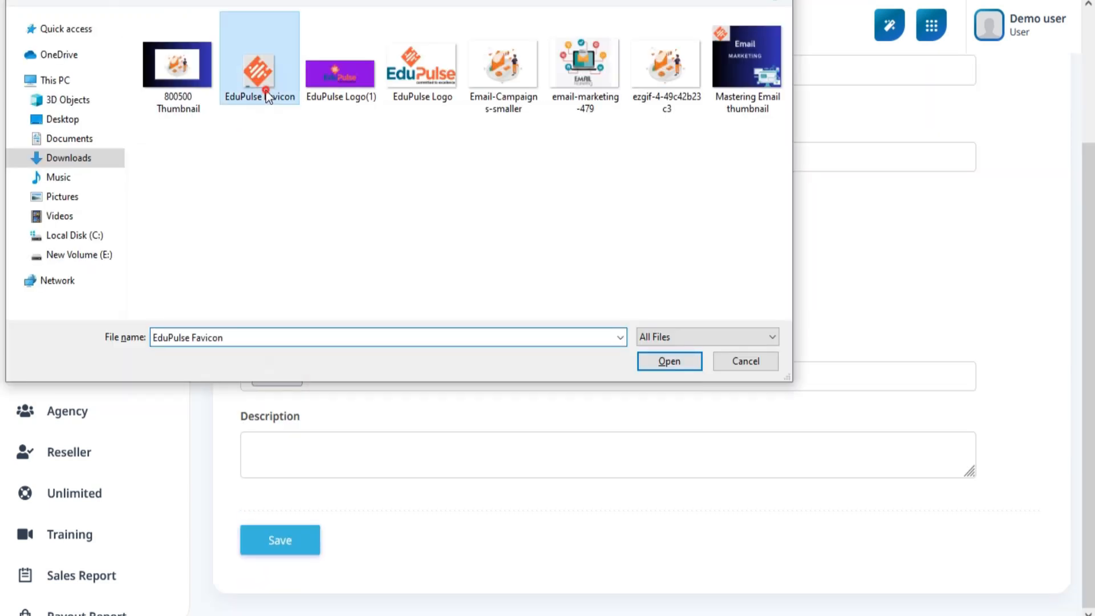
{"action": "left_click", "coordinate": [665, 366]}
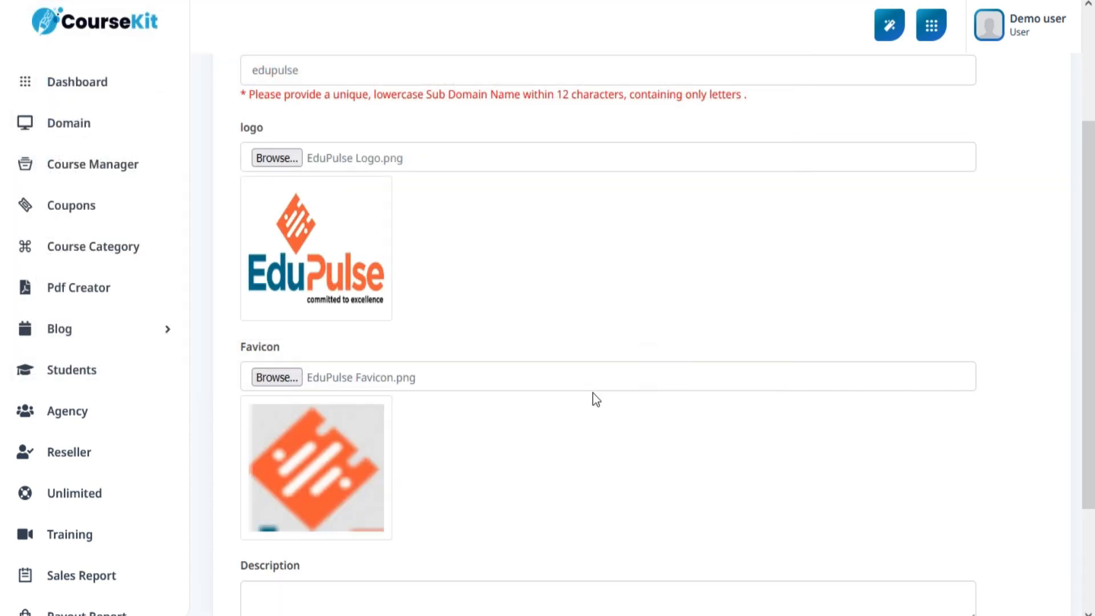
Fill in the description starting "EduPulse: Your go-to platform for high-quality online courses" and save the domain
{"action": "scroll", "coordinate": [543, 442], "scroll_direction": "up", "scroll_amount": 2}
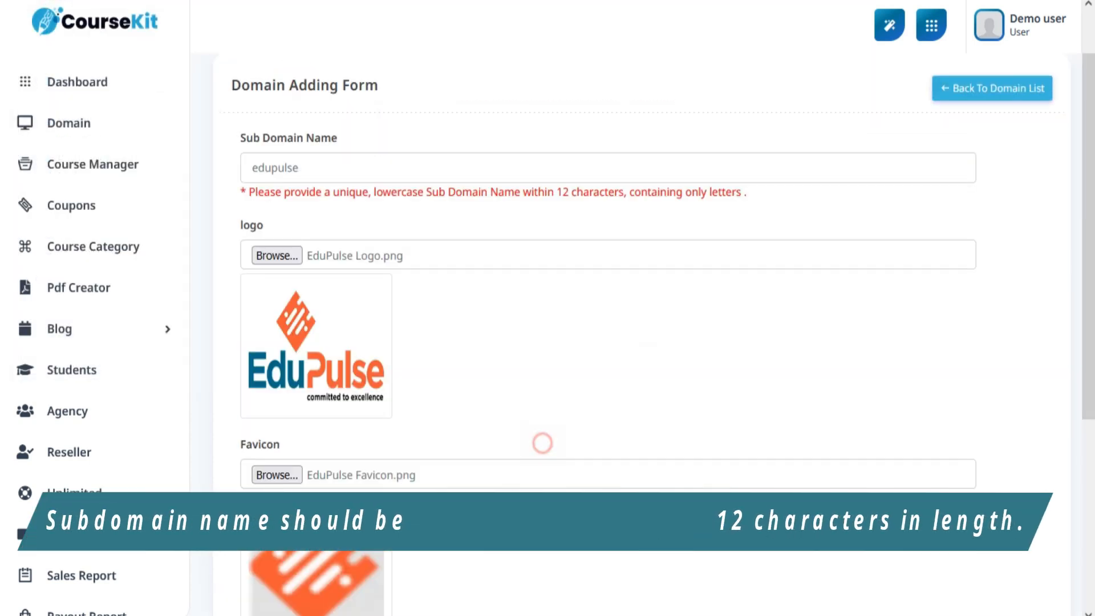
{"action": "scroll", "coordinate": [571, 443], "scroll_direction": "down", "scroll_amount": 5}
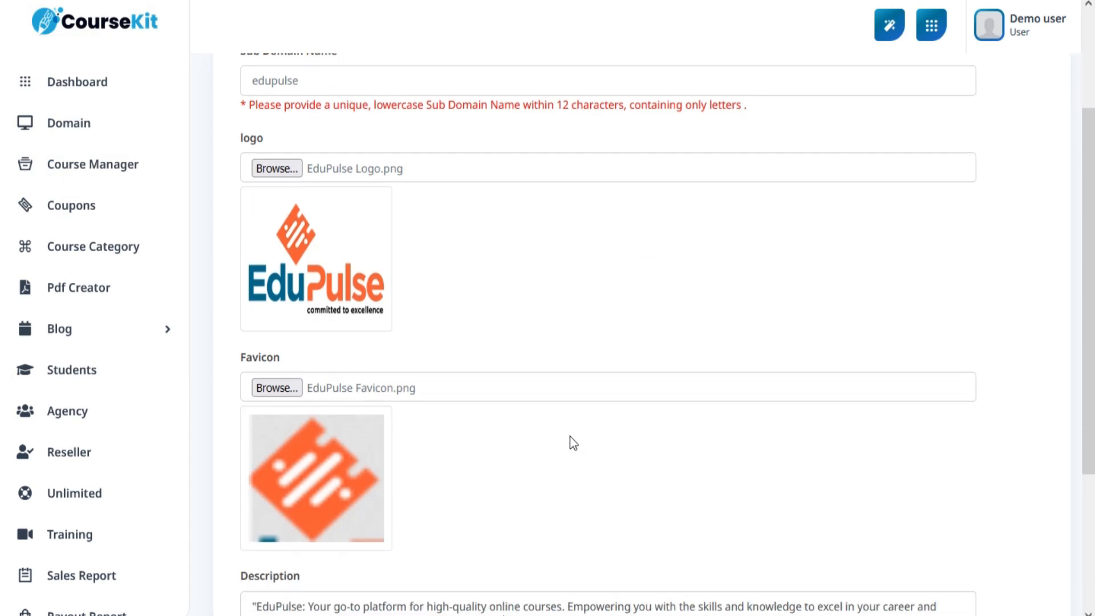
{"action": "left_click", "coordinate": [268, 536]}
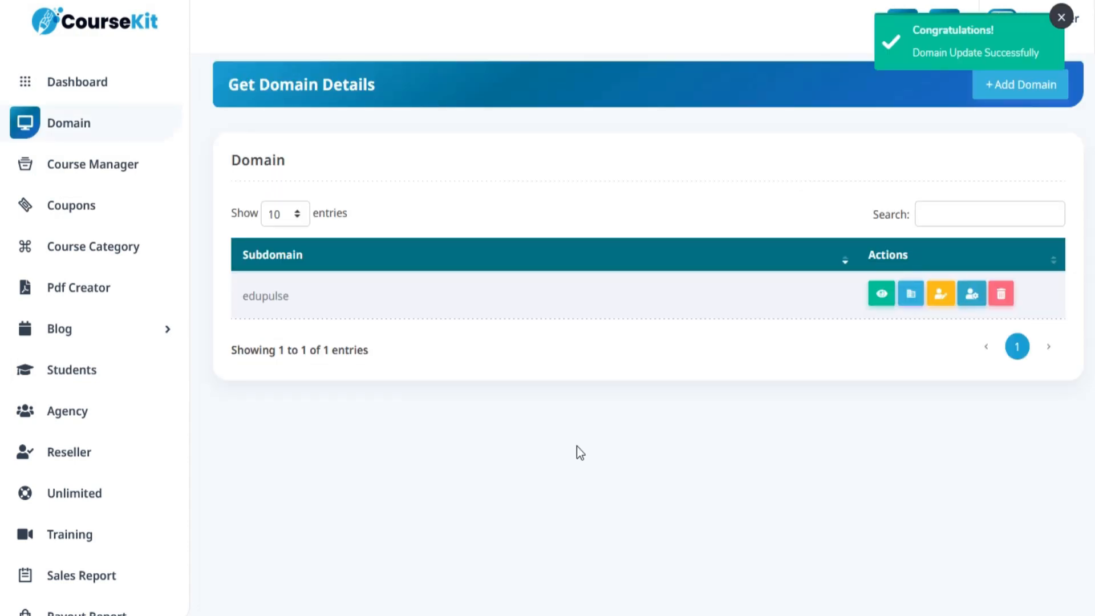
View the edupulse site and review its homepage from the banner through the course sections to the footer
{"action": "left_click", "coordinate": [881, 295]}
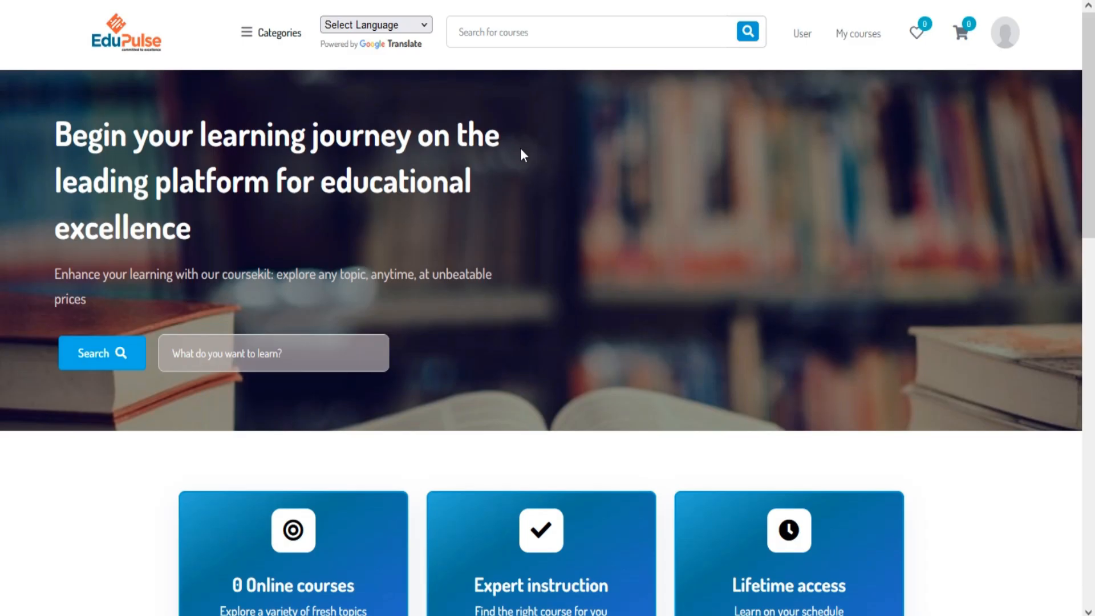
{"action": "scroll", "coordinate": [528, 162], "scroll_direction": "down", "scroll_amount": 5}
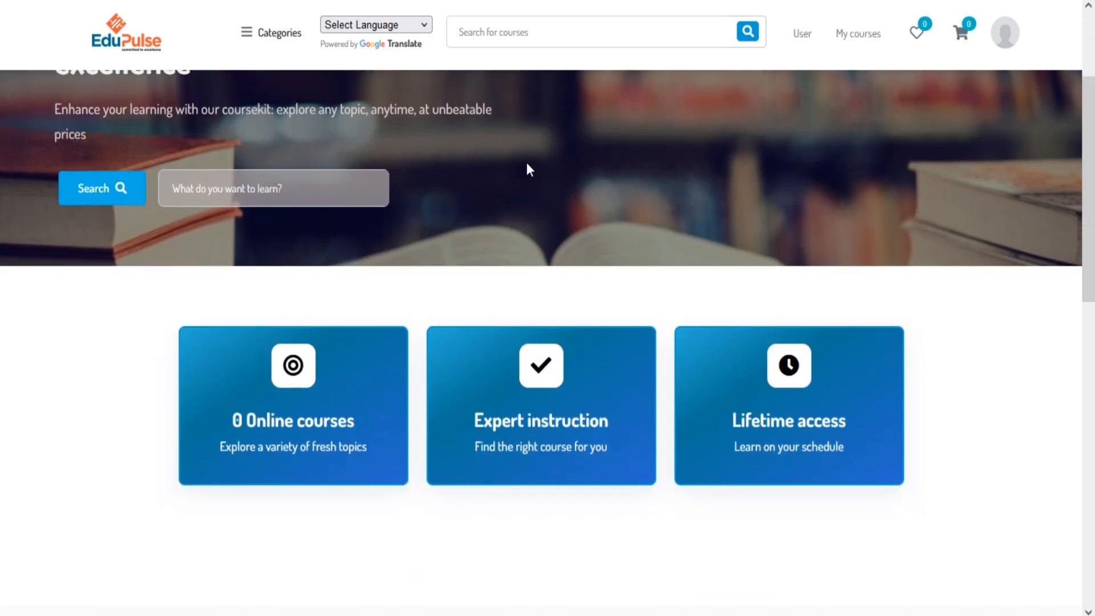
{"action": "scroll", "coordinate": [528, 165], "scroll_direction": "down", "scroll_amount": 6}
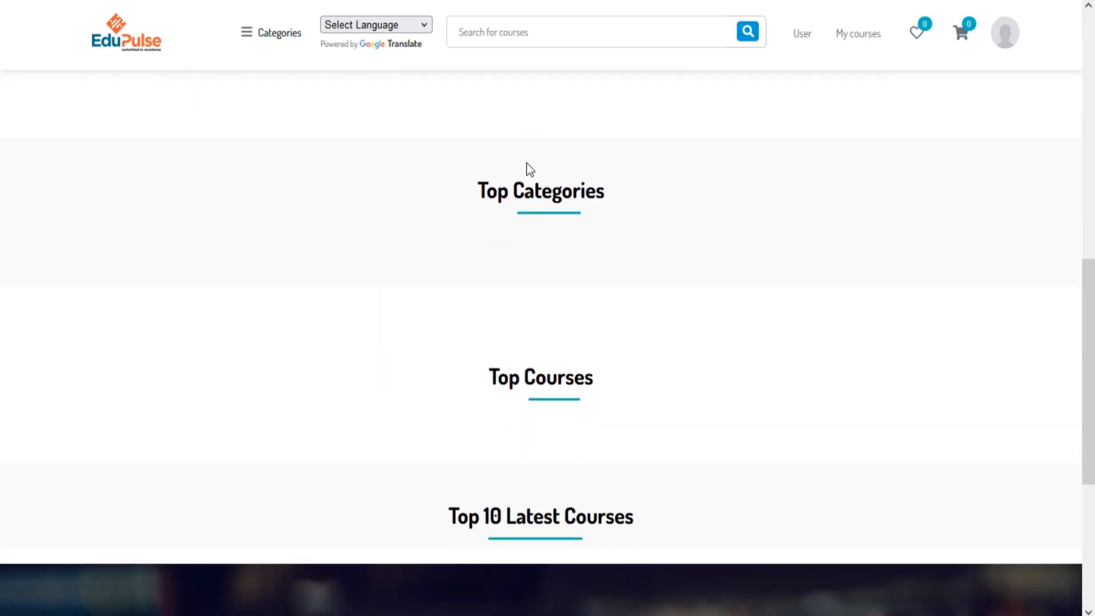
{"action": "scroll", "coordinate": [528, 165], "scroll_direction": "down", "scroll_amount": 4}
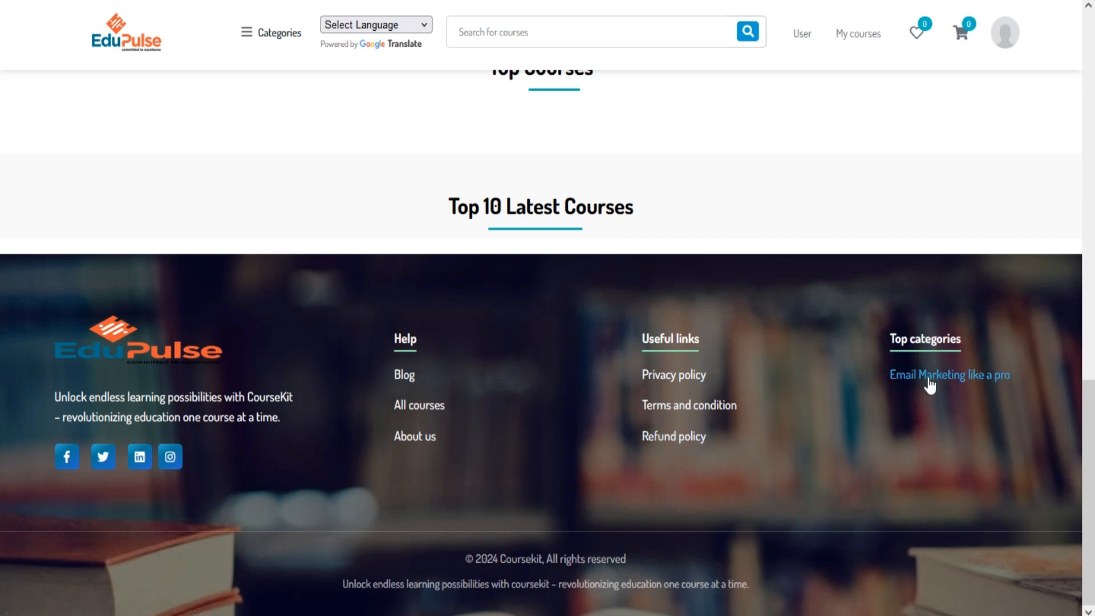
{"action": "scroll", "coordinate": [527, 557], "scroll_direction": "up", "scroll_amount": 15}
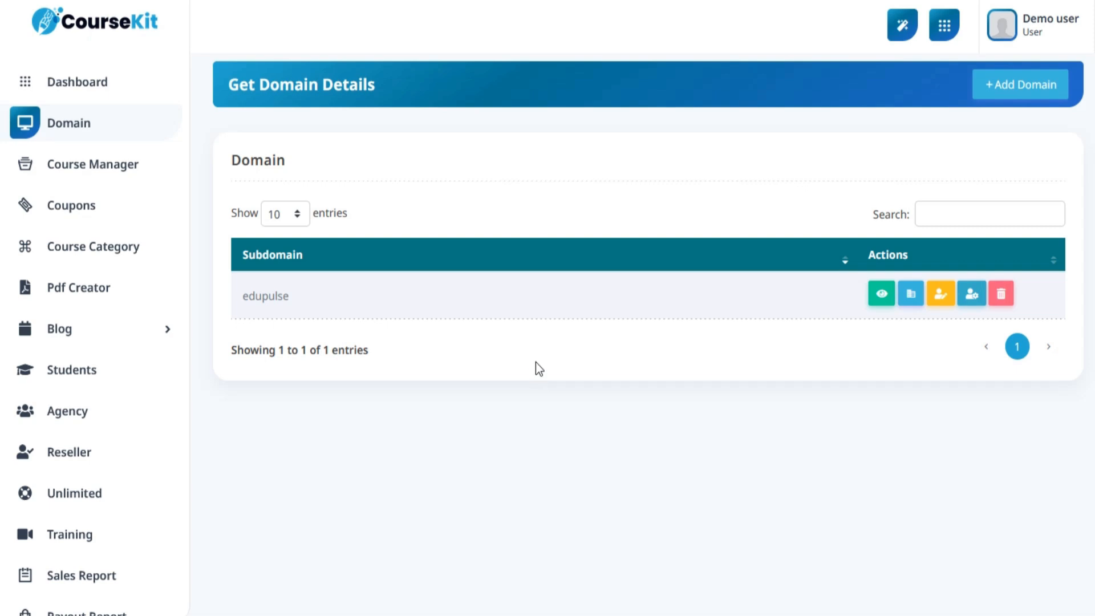
Start a new course category titled Email Marketing and assign it to the edupulse domain site
{"action": "left_click", "coordinate": [128, 255]}
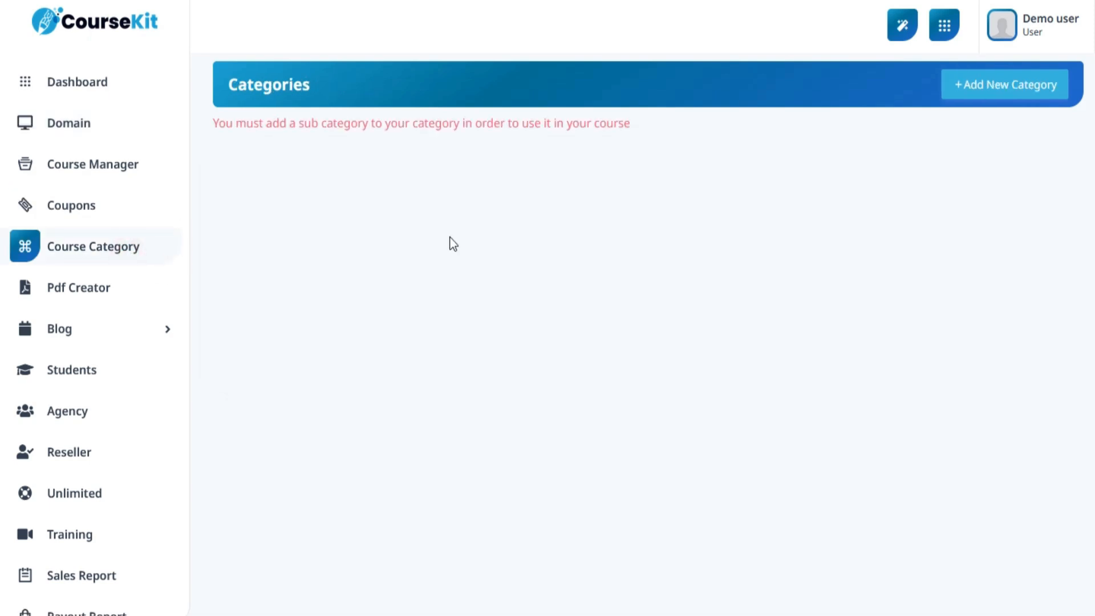
{"action": "left_click", "coordinate": [972, 106]}
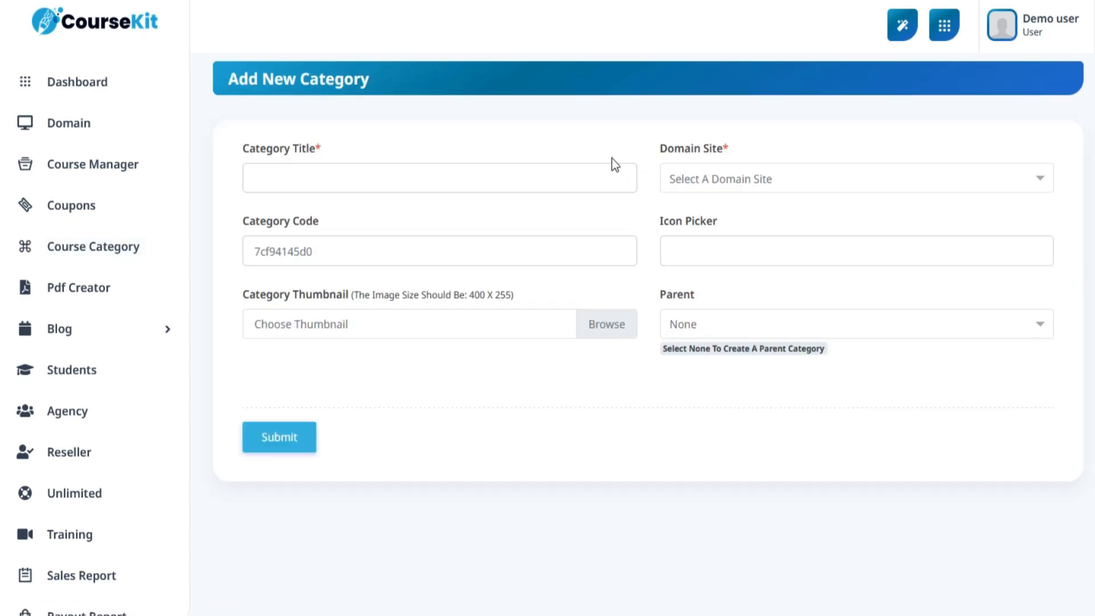
{"action": "left_click", "coordinate": [580, 169]}
{"action": "type", "text": "Email Marketing"}
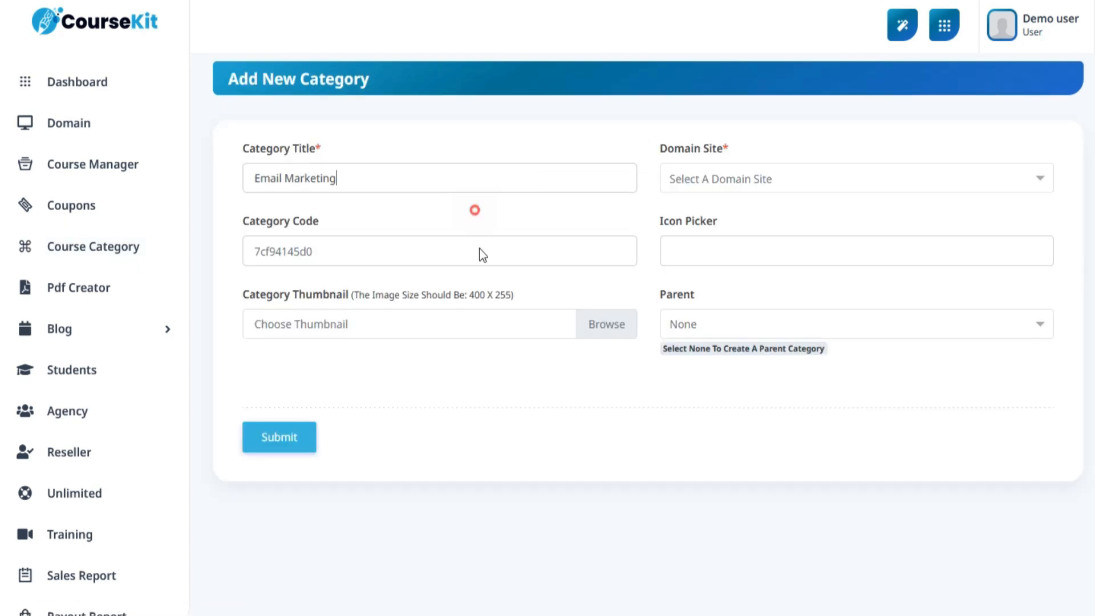
{"action": "left_click", "coordinate": [758, 178]}
{"action": "left_click", "coordinate": [747, 279]}
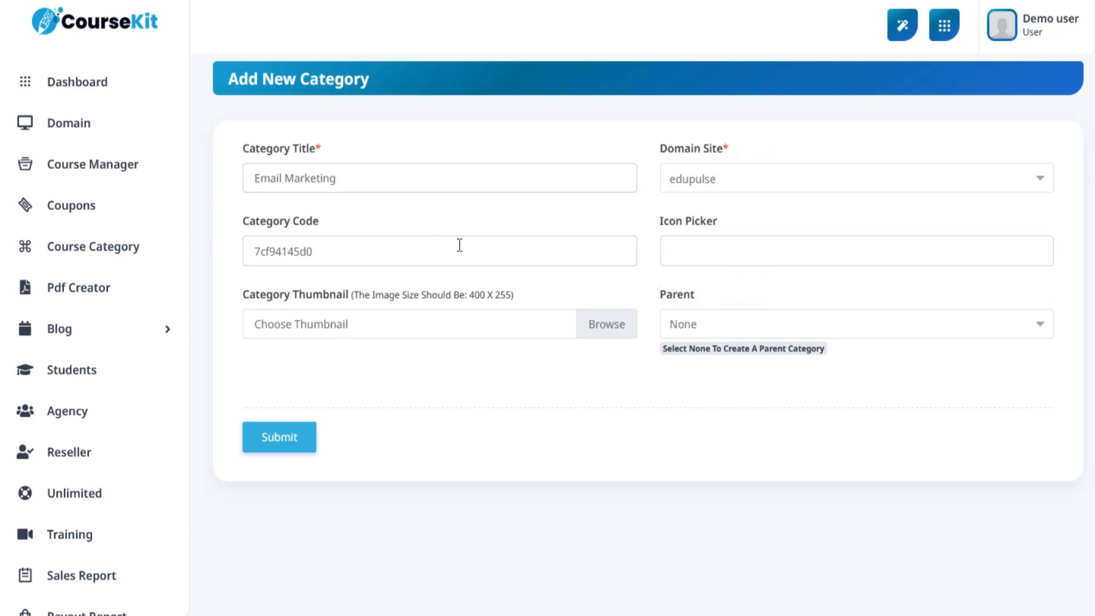
Give the Email Marketing category the icon fab fa-amilia and the thumbnail email-marketing-479.jpg
{"action": "left_click", "coordinate": [700, 252]}
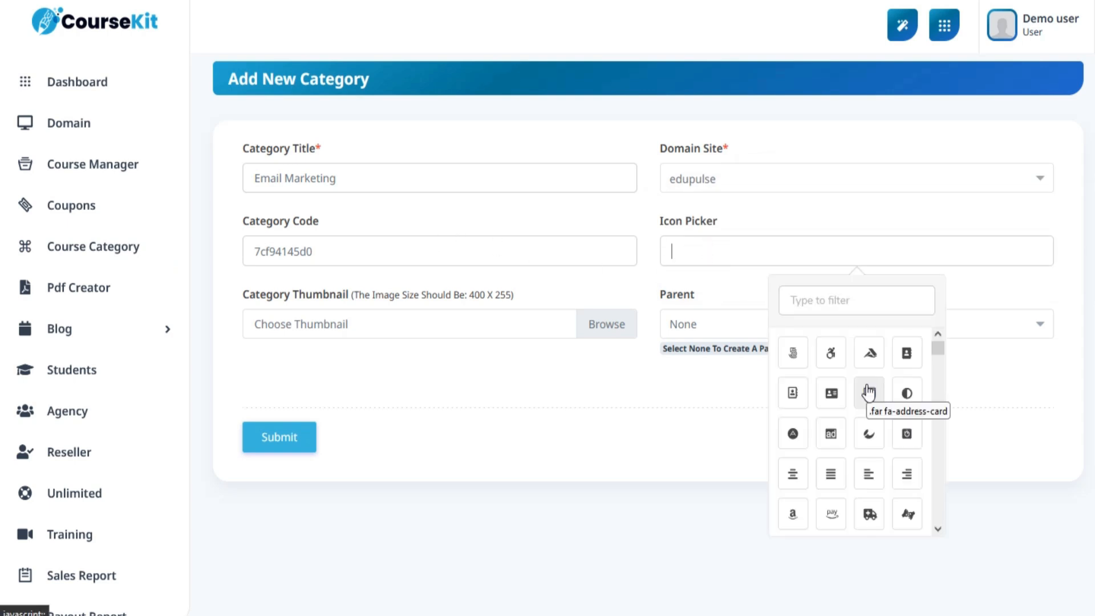
{"action": "scroll", "coordinate": [861, 397], "scroll_direction": "down", "scroll_amount": 3}
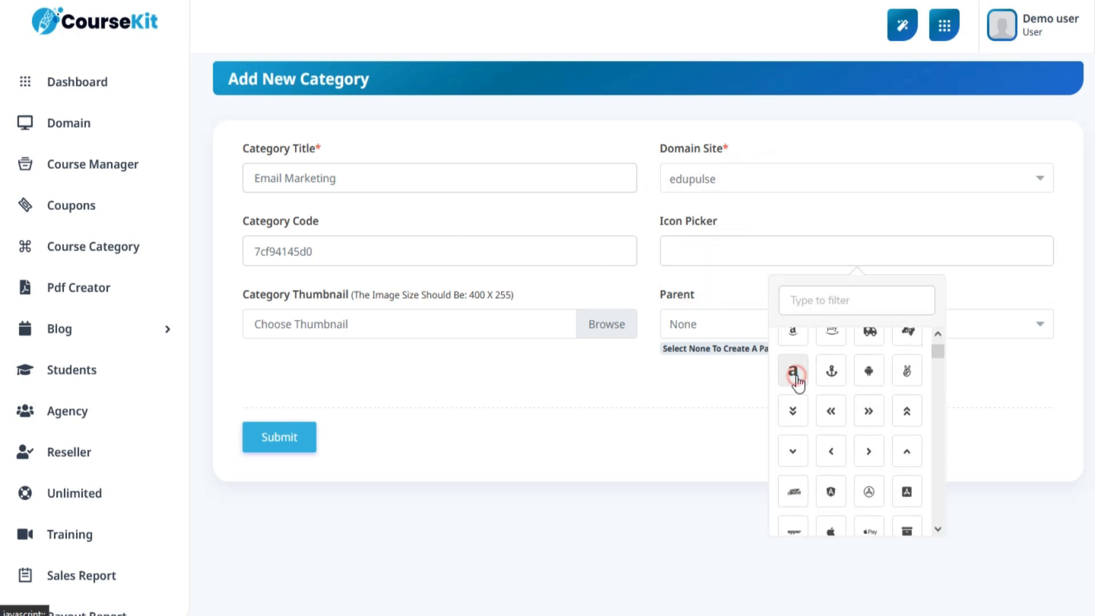
{"action": "left_click", "coordinate": [792, 378]}
{"action": "left_click", "coordinate": [693, 412]}
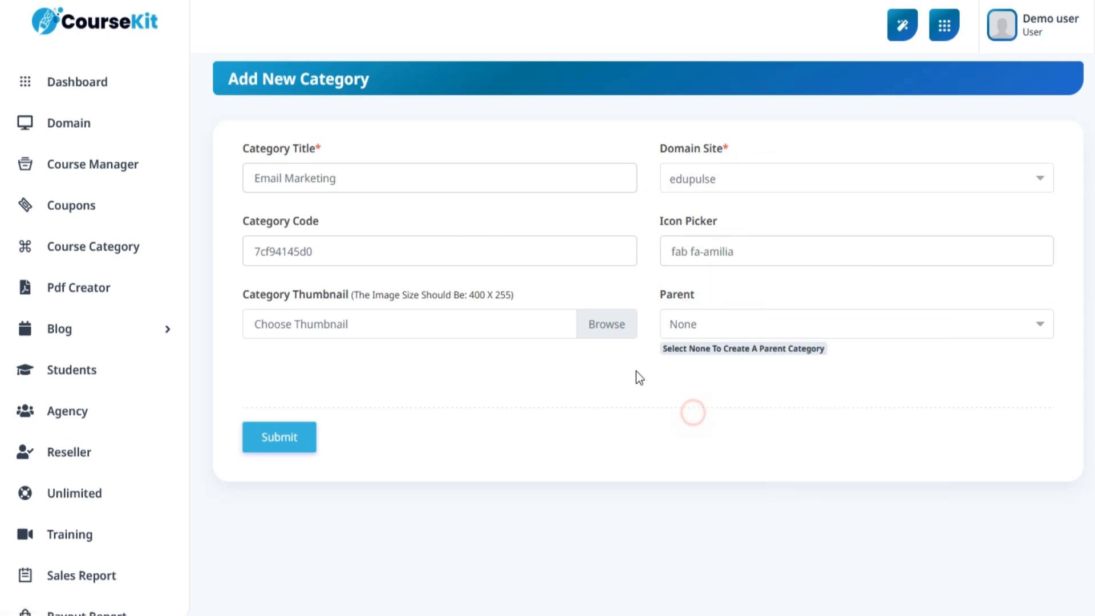
{"action": "left_click", "coordinate": [592, 335]}
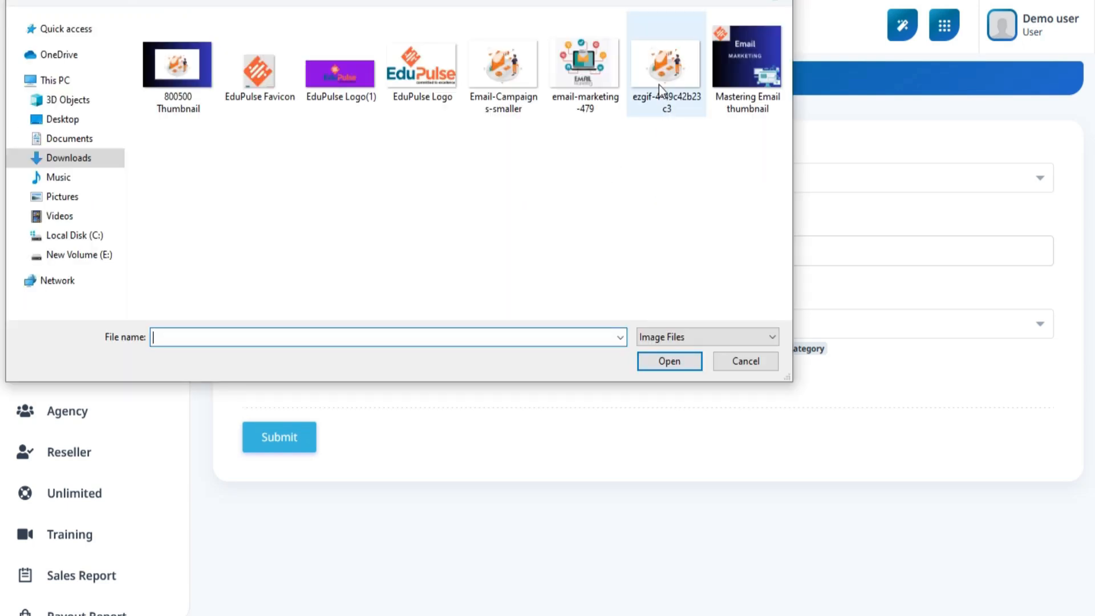
{"action": "left_click", "coordinate": [604, 73]}
{"action": "left_click", "coordinate": [683, 361]}
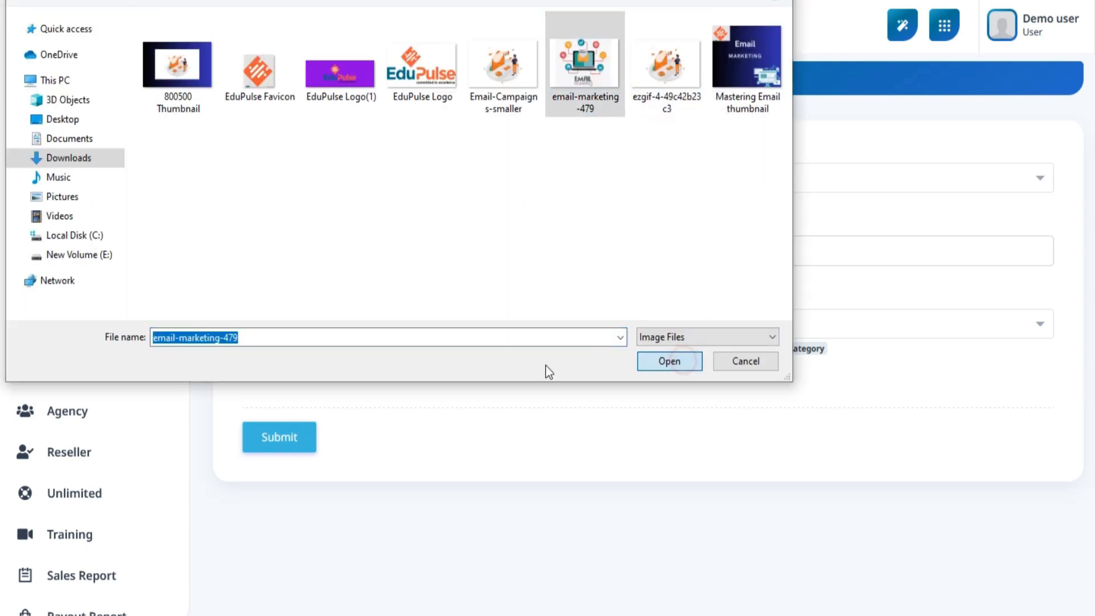
Set the category's parent to None and submit it as a parent category
{"action": "left_click", "coordinate": [718, 321]}
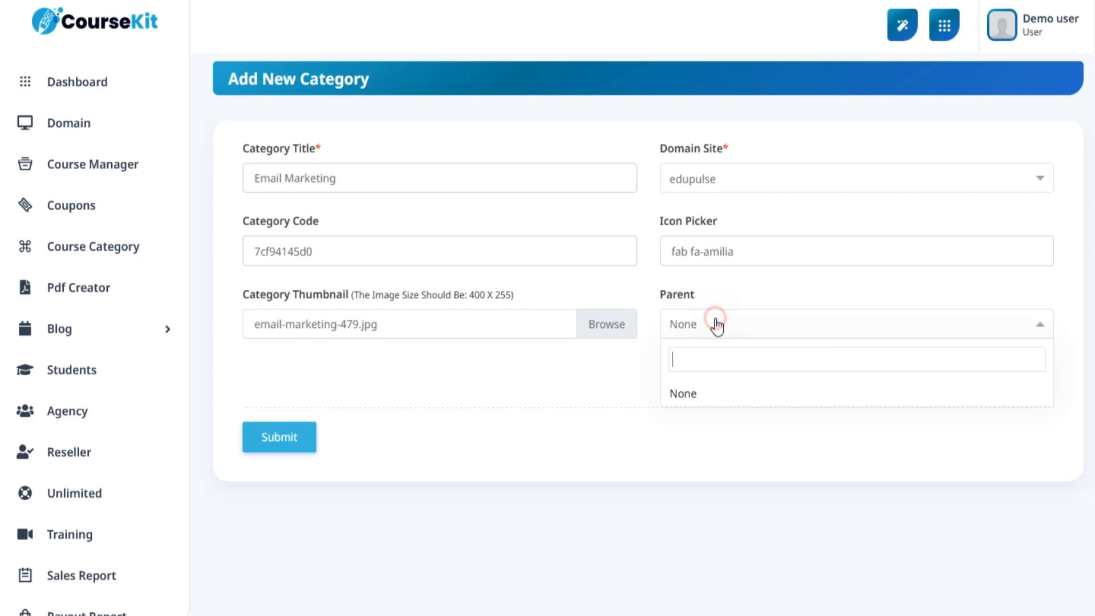
{"action": "left_click", "coordinate": [710, 393]}
{"action": "left_click", "coordinate": [285, 446]}
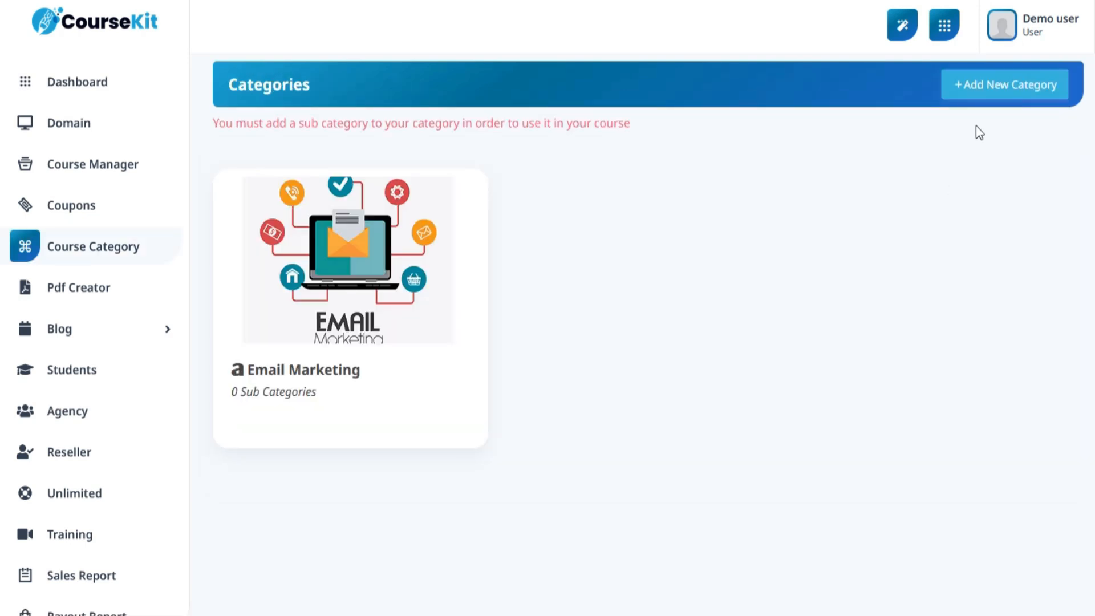
Start another category titled "Email Marketing like a pro" and assign it to the edupulse domain site
{"action": "left_click", "coordinate": [977, 91]}
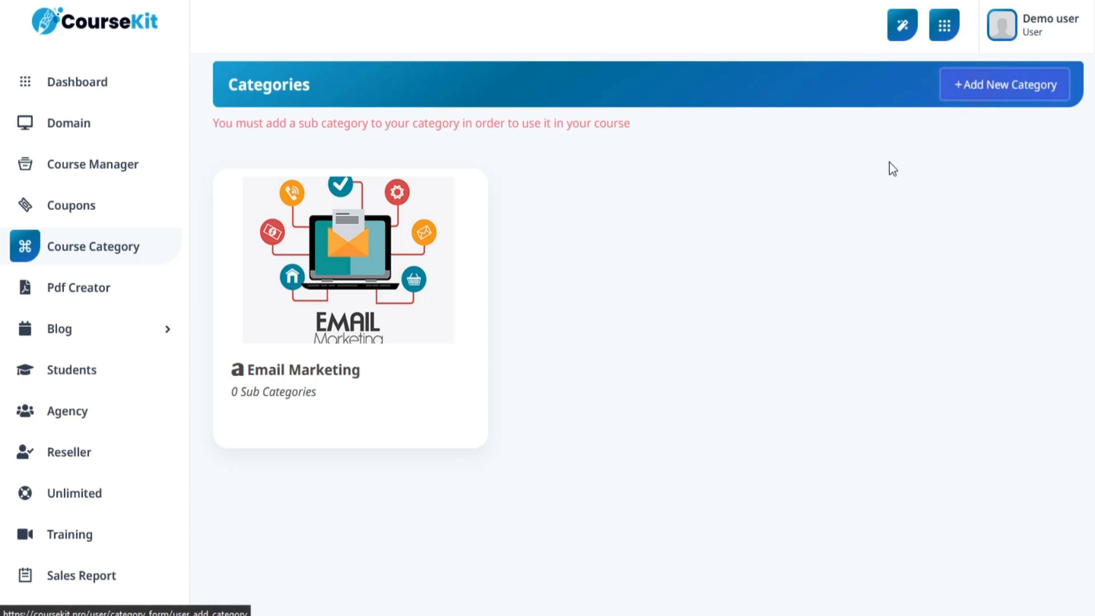
{"action": "left_click", "coordinate": [433, 190]}
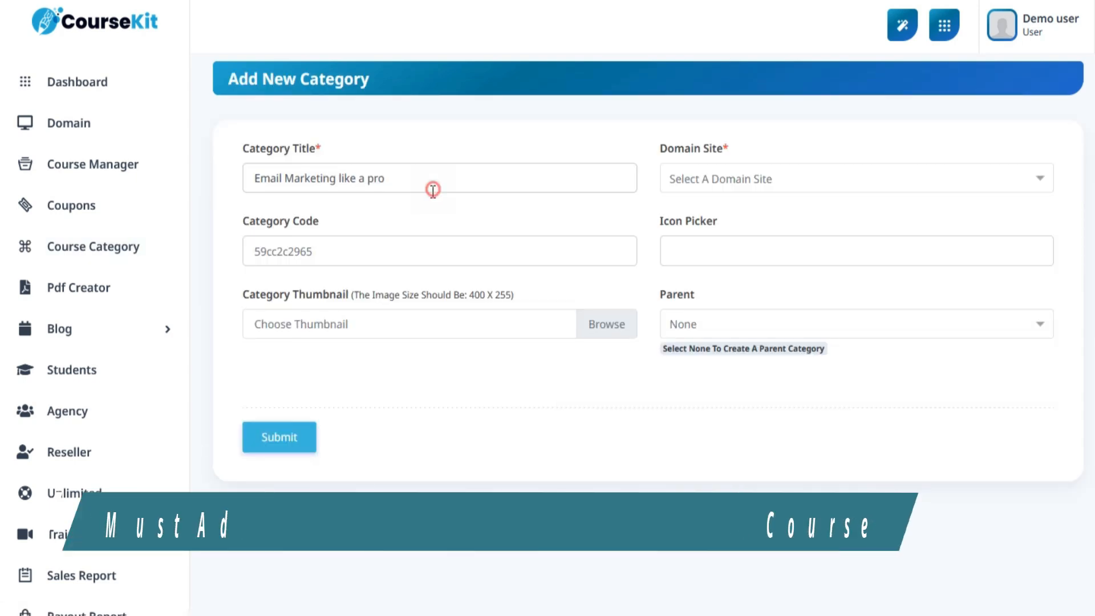
{"action": "left_click", "coordinate": [702, 192]}
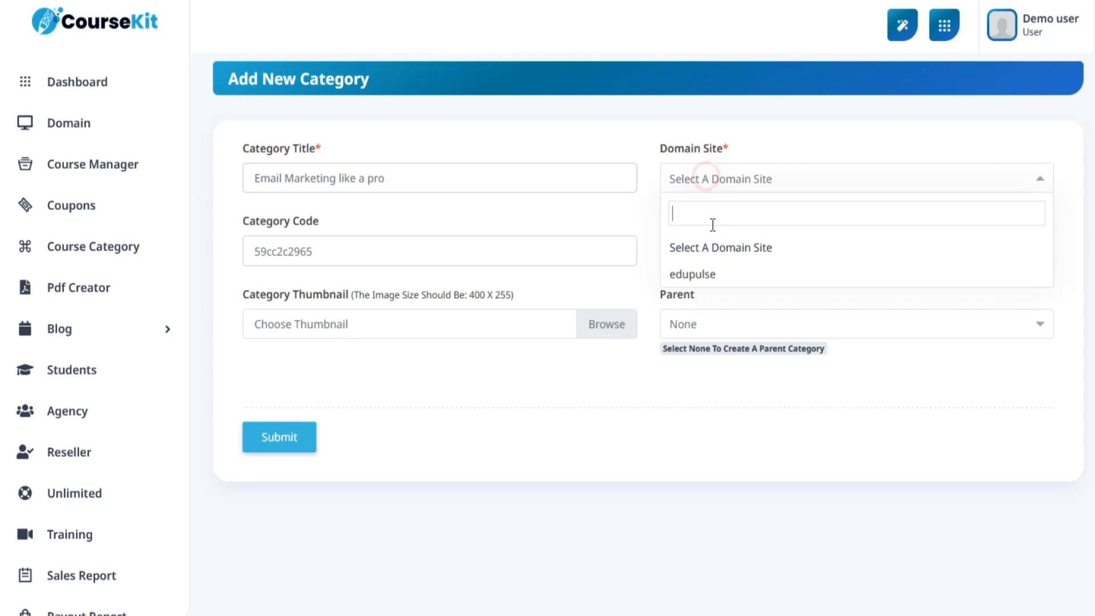
{"action": "left_click", "coordinate": [719, 274]}
Give the new category the icon fab fa-accusoft and the thumbnail ezgif-4-49c42b23c3.png
{"action": "left_click", "coordinate": [701, 253]}
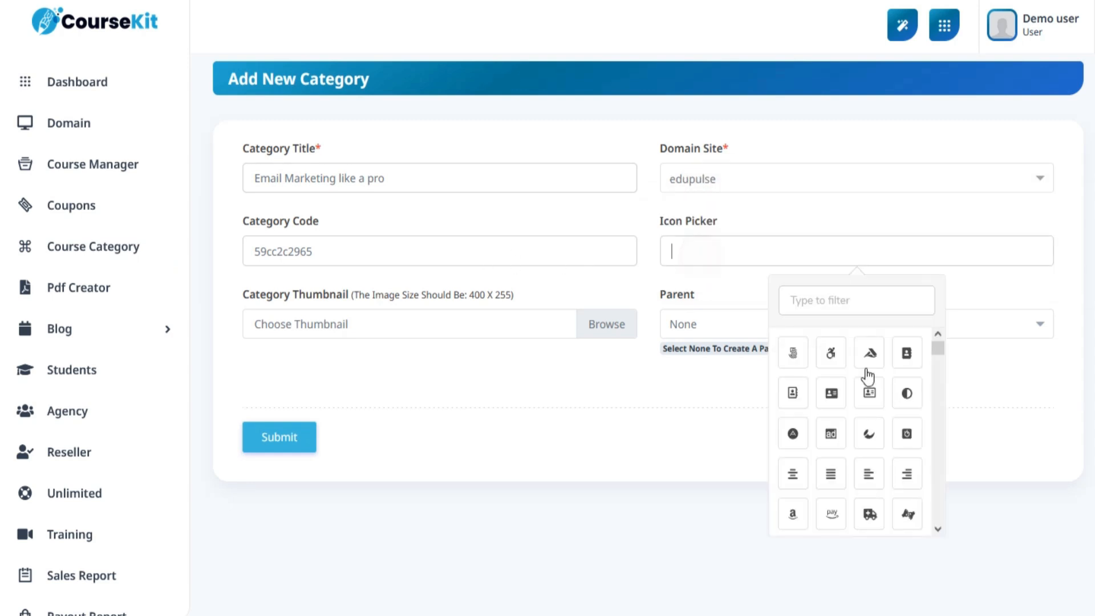
{"action": "left_click", "coordinate": [869, 352]}
{"action": "left_click", "coordinate": [757, 431]}
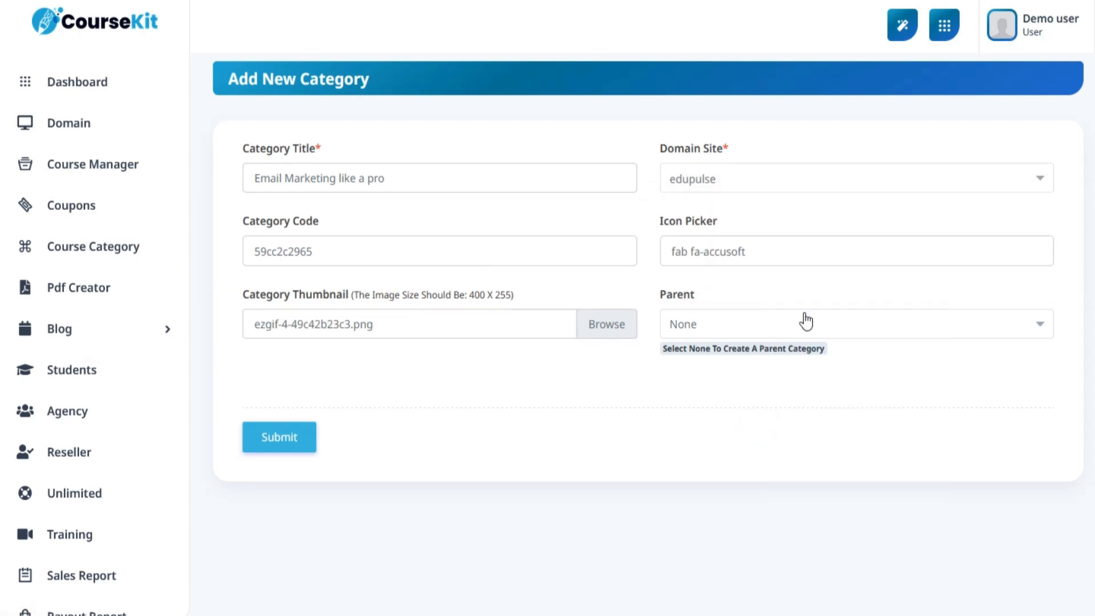
Set Email Marketing as the parent and submit the subcategory
{"action": "left_click", "coordinate": [802, 323]}
{"action": "left_click", "coordinate": [767, 420]}
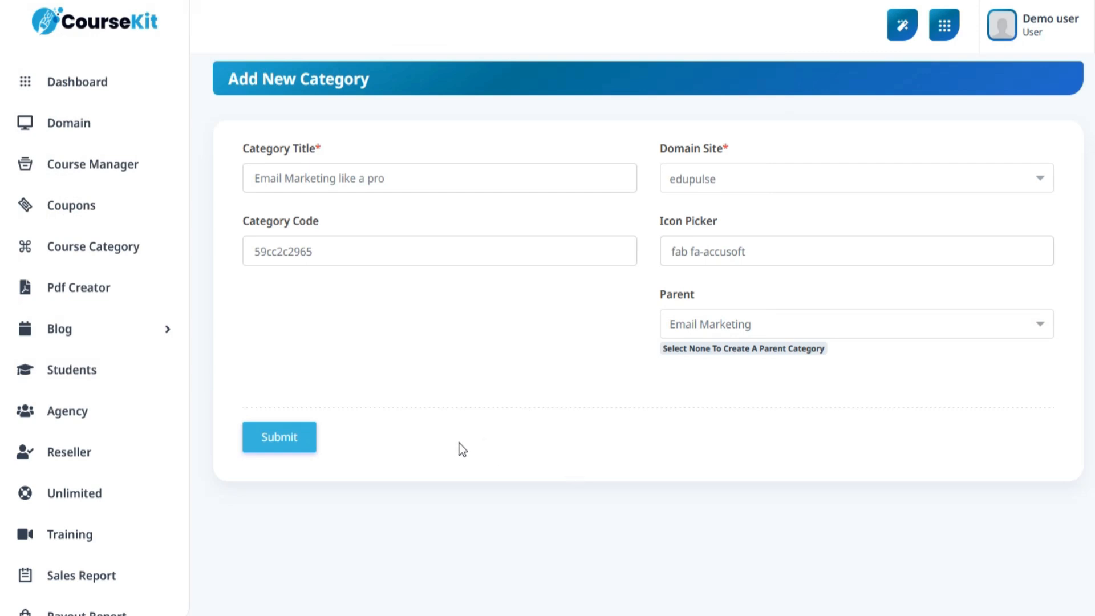
{"action": "left_click", "coordinate": [299, 442]}
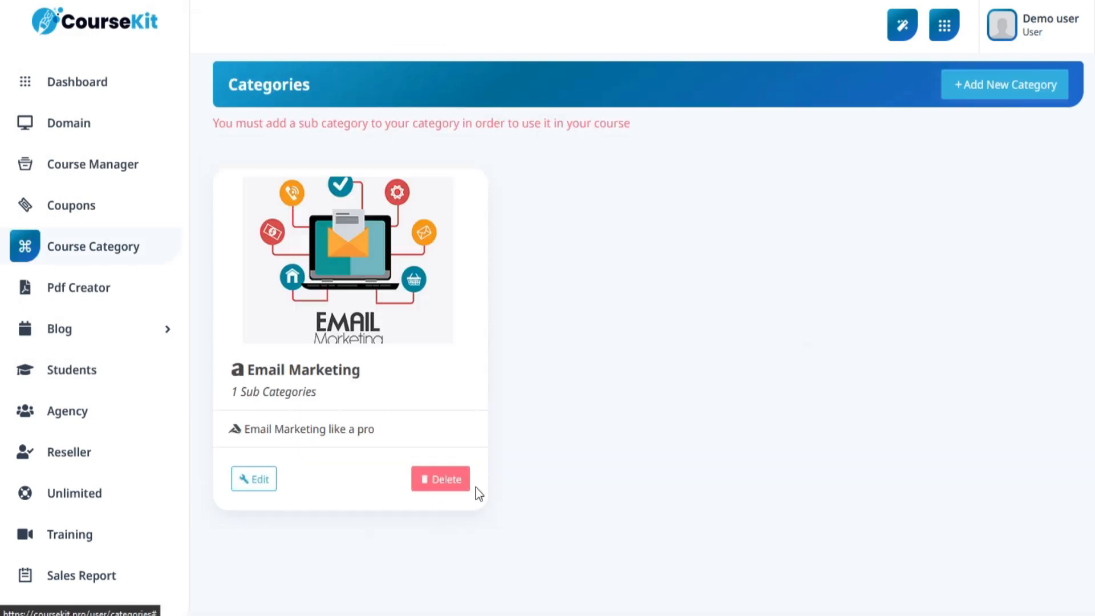
Start a new course in the course manager and set its domain site to edupulse
{"action": "left_click", "coordinate": [134, 170]}
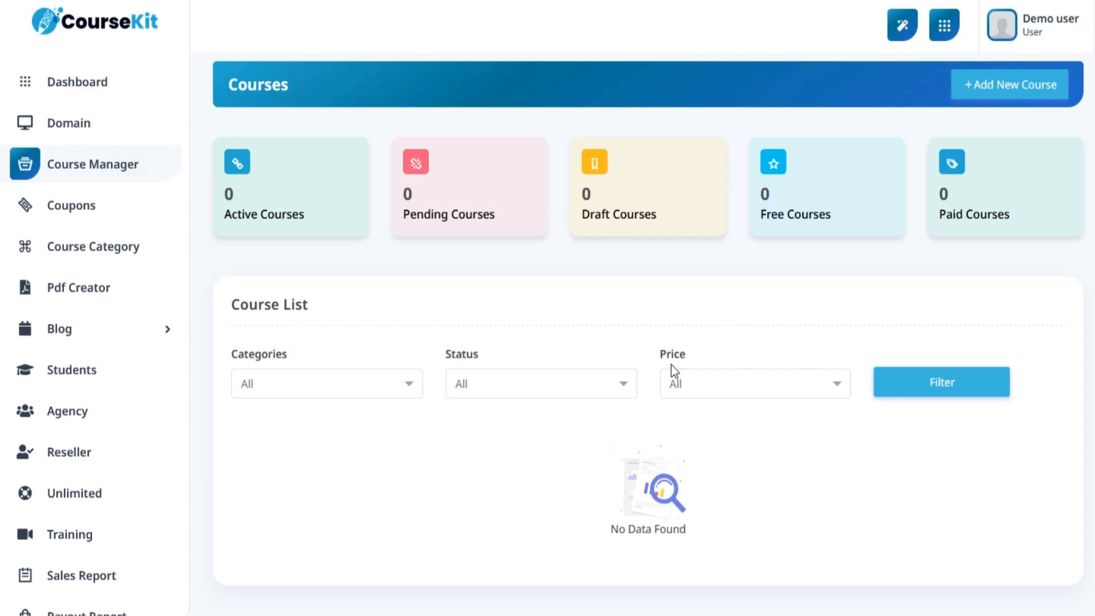
{"action": "left_click", "coordinate": [973, 87]}
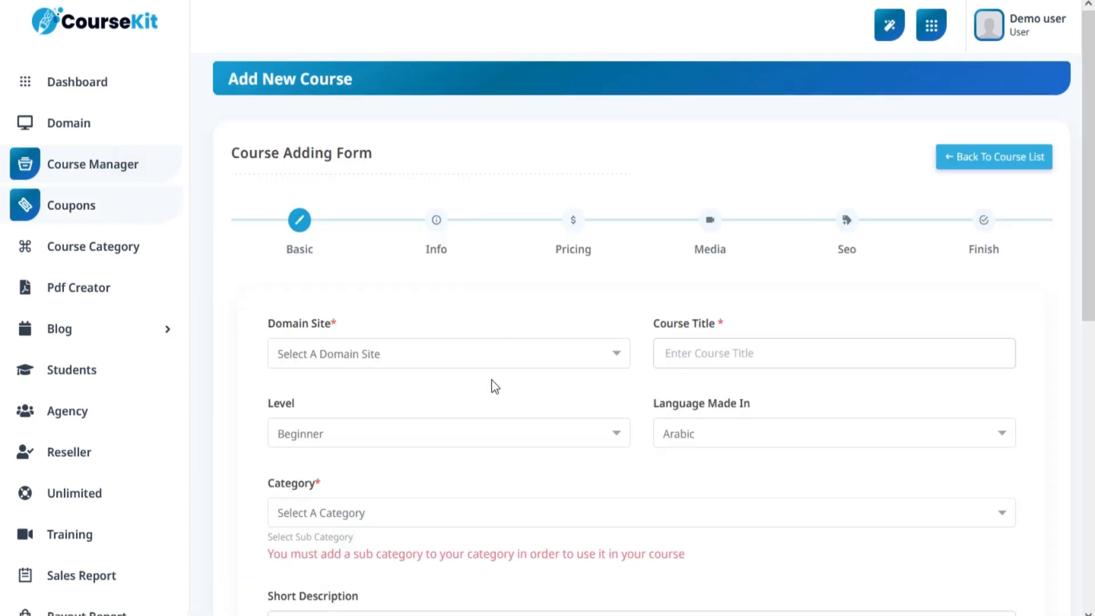
{"action": "left_click", "coordinate": [474, 365]}
{"action": "left_click", "coordinate": [416, 455]}
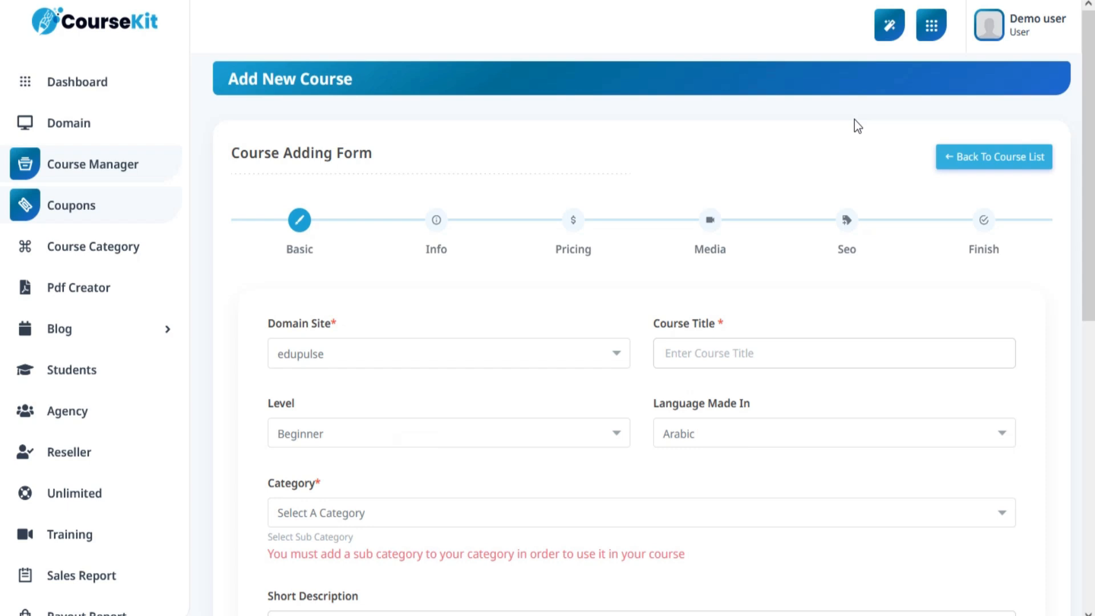
Generate a course title in English with the AI Content Finder using the keyword "Email marketing"
{"action": "left_click", "coordinate": [888, 25]}
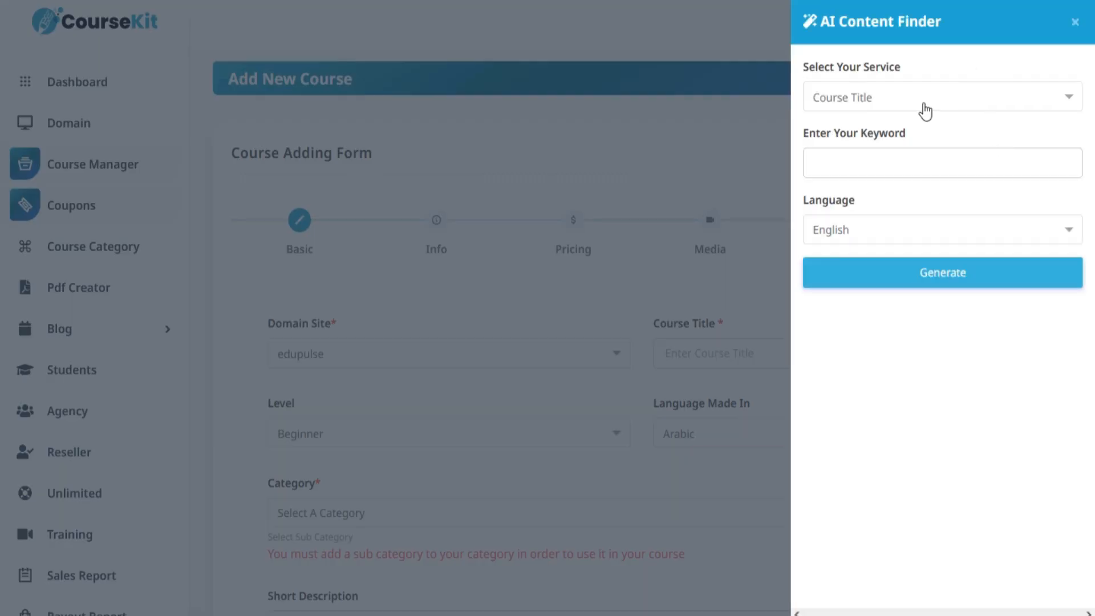
{"action": "left_click", "coordinate": [925, 110]}
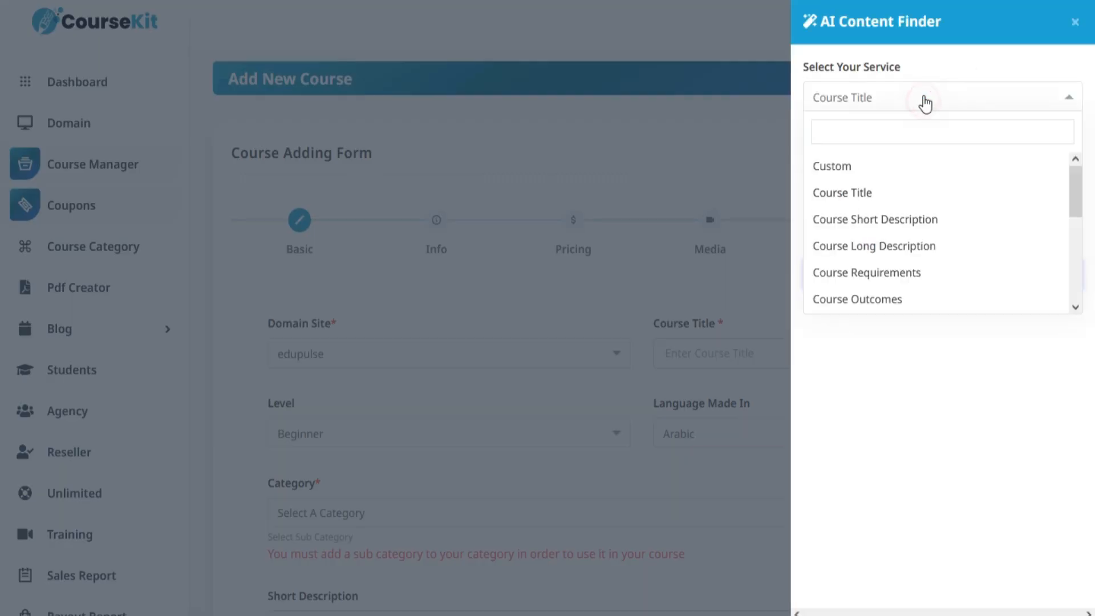
{"action": "scroll", "coordinate": [903, 261], "scroll_direction": "down", "scroll_amount": 3}
{"action": "scroll", "coordinate": [899, 302], "scroll_direction": "down", "scroll_amount": 2}
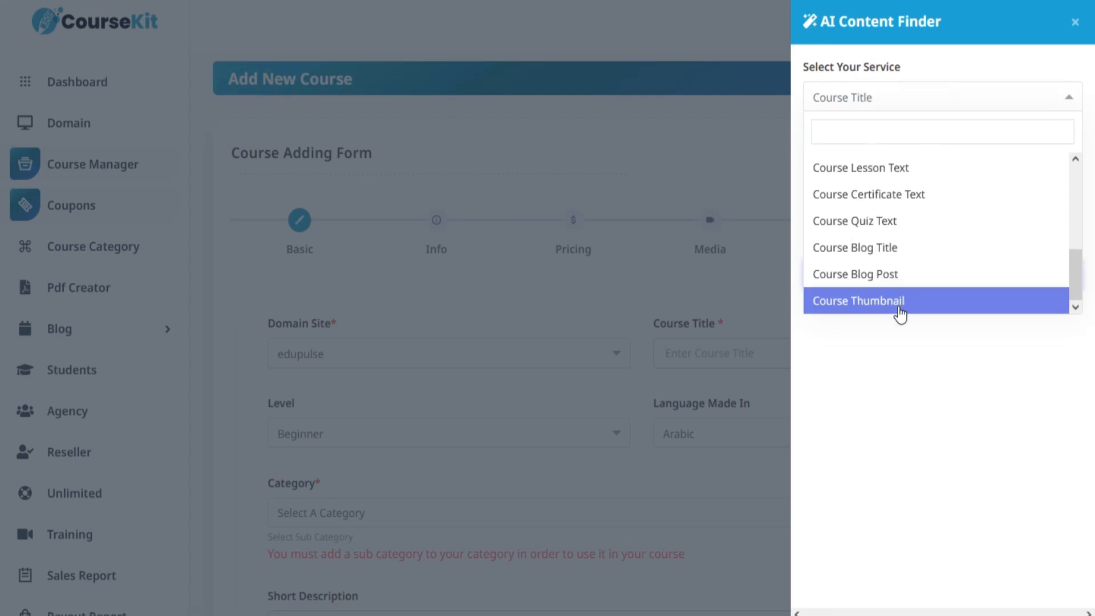
{"action": "key", "text": "Escape"}
{"action": "left_click", "coordinate": [906, 170]}
{"action": "left_click", "coordinate": [980, 203]}
{"action": "left_click", "coordinate": [994, 228]}
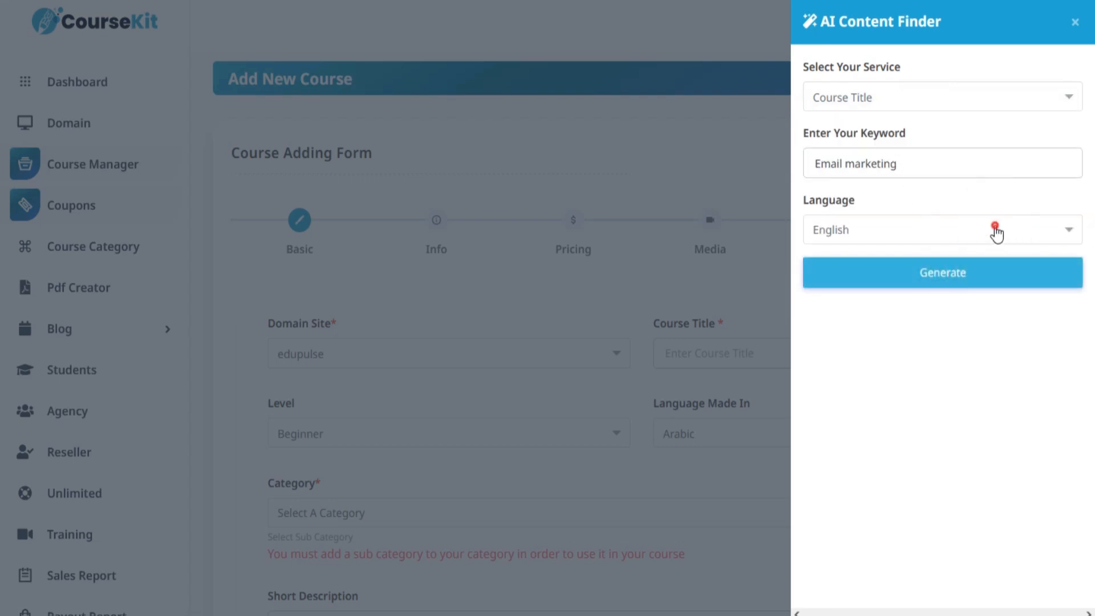
{"action": "scroll", "coordinate": [912, 365], "scroll_direction": "down", "scroll_amount": 4}
{"action": "left_click", "coordinate": [918, 456]}
{"action": "left_click", "coordinate": [863, 274]}
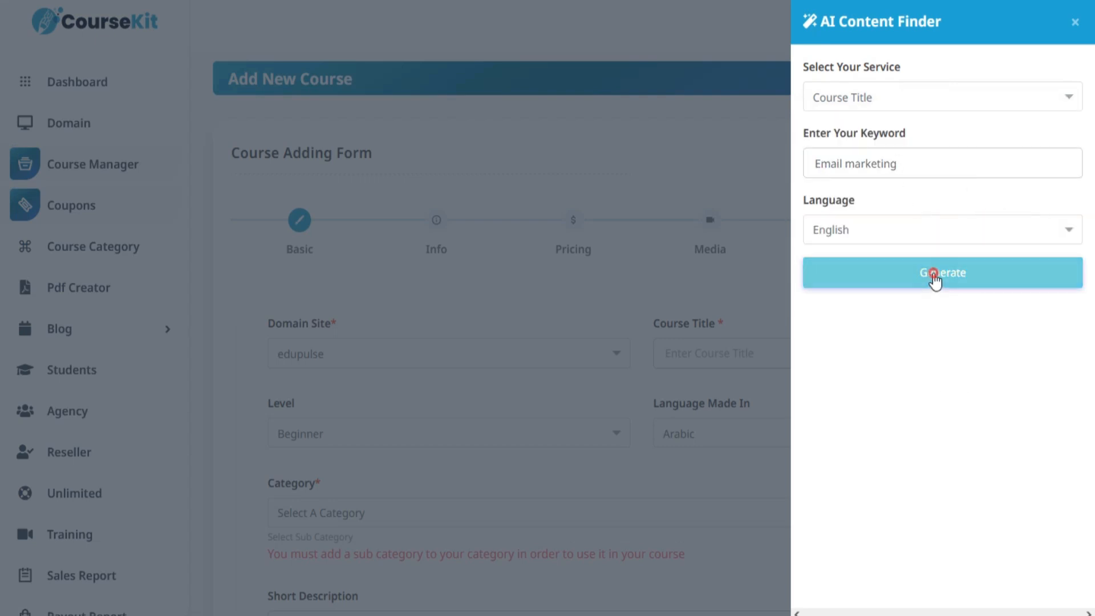
Copy the generated text and set the course title to "Mastering Email Marketing: Strategies for Success"
{"action": "left_click", "coordinate": [1063, 325]}
{"action": "left_click", "coordinate": [734, 351]}
{"action": "type", "text": "Mastering Email Marketing: Strategies for Success"}
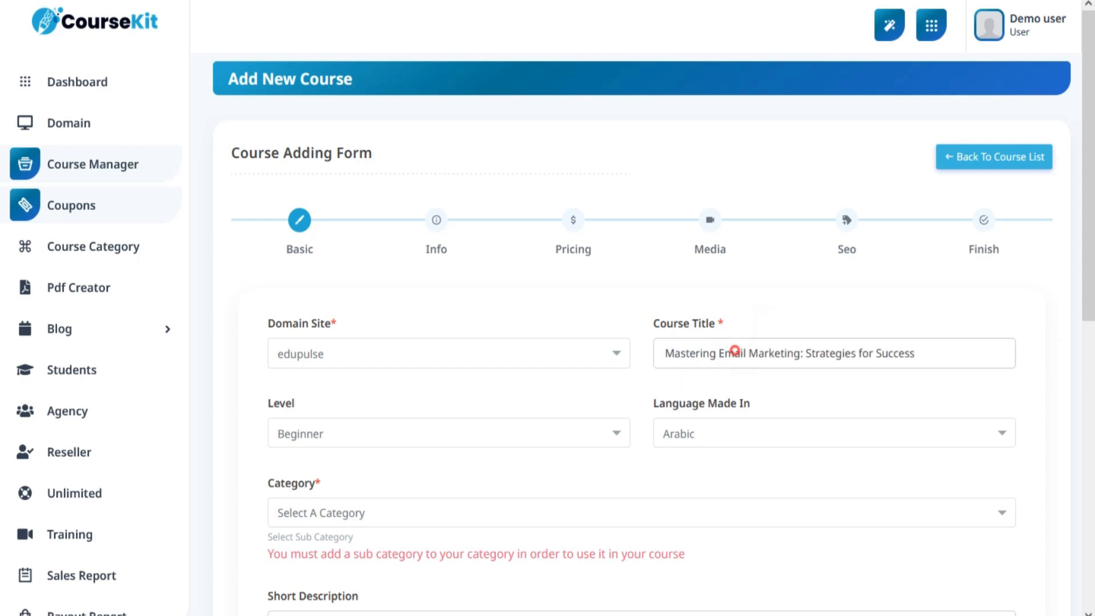
Set the course level to Beginner, the language to English and the category to "Email Marketing like a pro"
{"action": "left_click", "coordinate": [364, 438]}
{"action": "left_click", "coordinate": [357, 502]}
{"action": "left_click", "coordinate": [718, 433]}
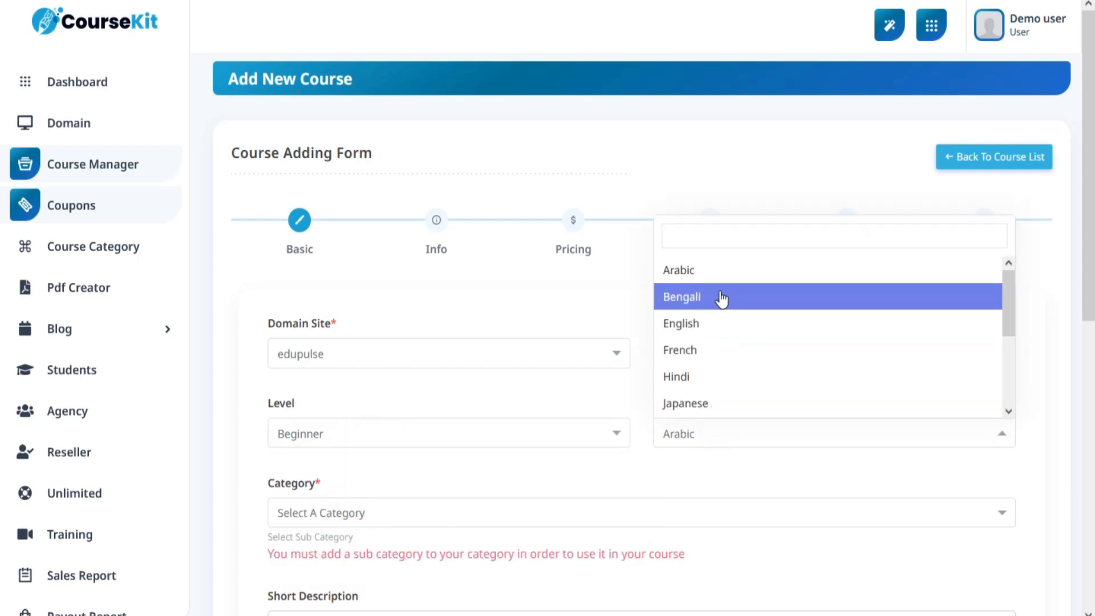
{"action": "scroll", "coordinate": [719, 331], "scroll_direction": "down", "scroll_amount": 3}
{"action": "left_click", "coordinate": [634, 359]}
Generate a Course Short Description with the AI Content Finder and copy it into the Short Description field
{"action": "scroll", "coordinate": [444, 415], "scroll_direction": "down", "scroll_amount": 4}
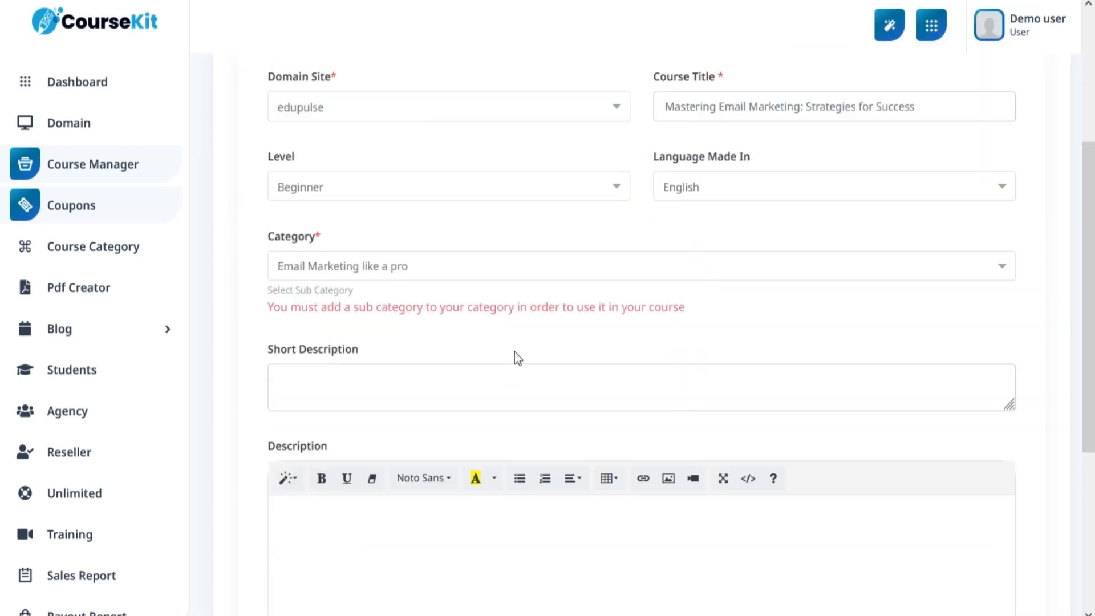
{"action": "left_click", "coordinate": [889, 25]}
{"action": "left_click", "coordinate": [894, 105]}
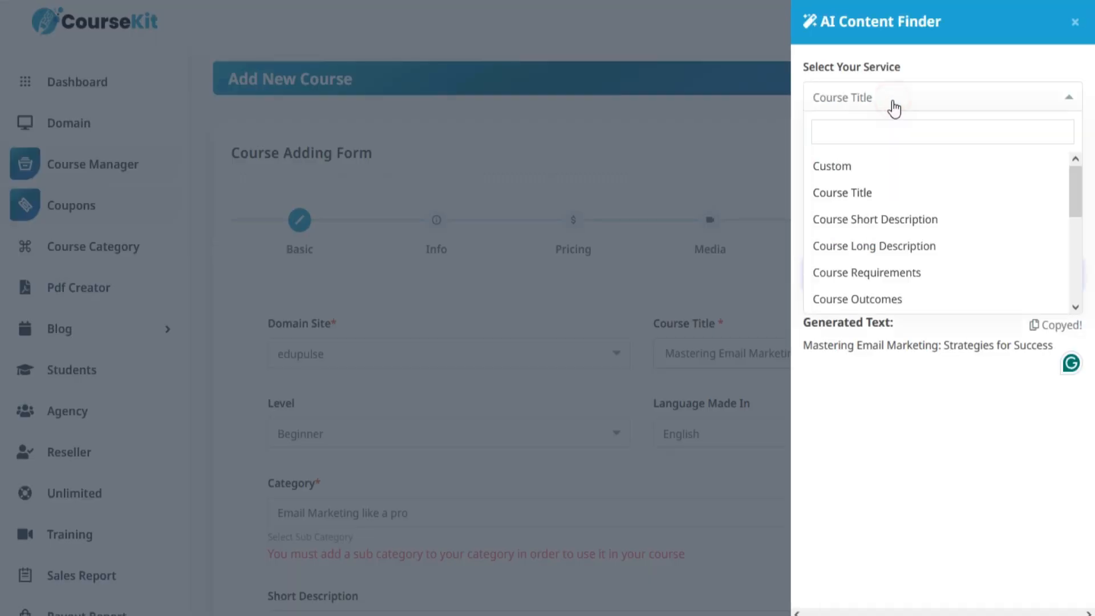
{"action": "left_click", "coordinate": [899, 225]}
{"action": "left_click", "coordinate": [918, 274]}
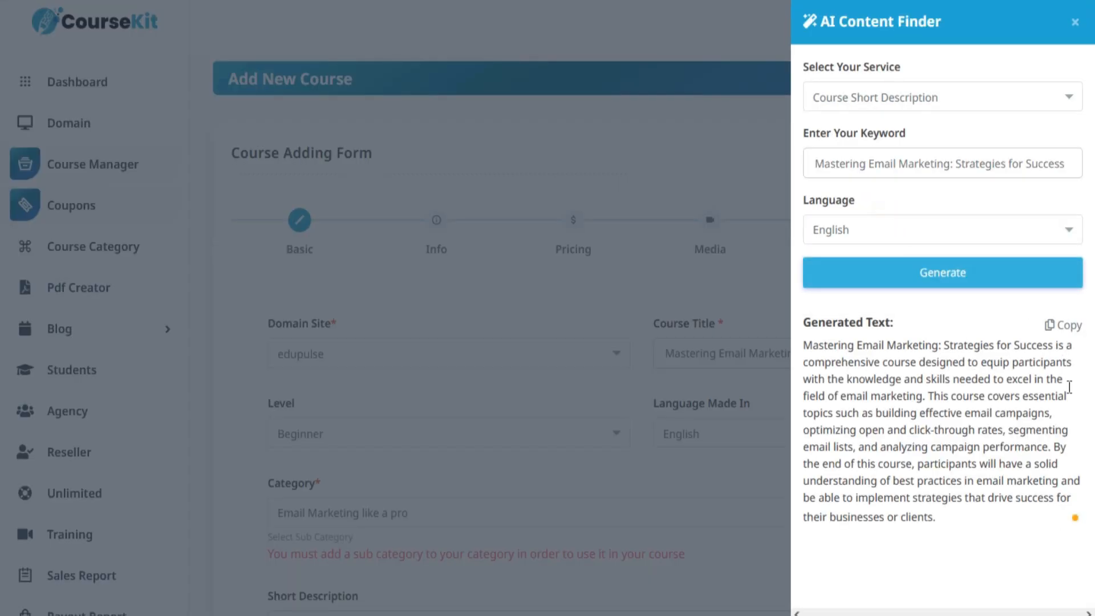
{"action": "left_click", "coordinate": [1063, 337]}
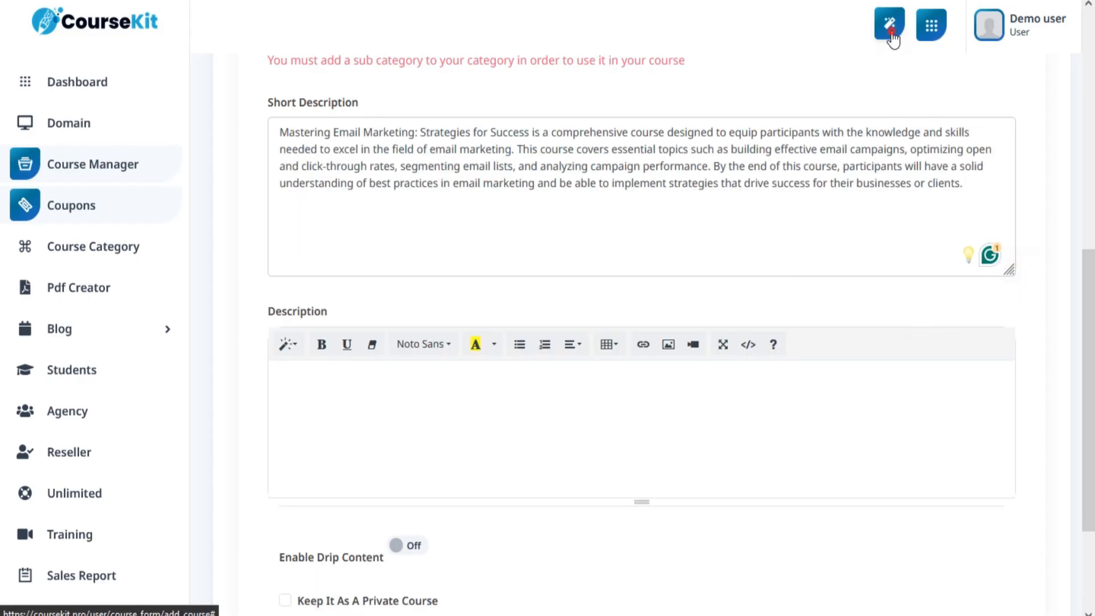
Generate a Course Long Description with the AI Content Finder and paste it into the Description editor
{"action": "left_click", "coordinate": [890, 25]}
{"action": "left_click", "coordinate": [885, 102]}
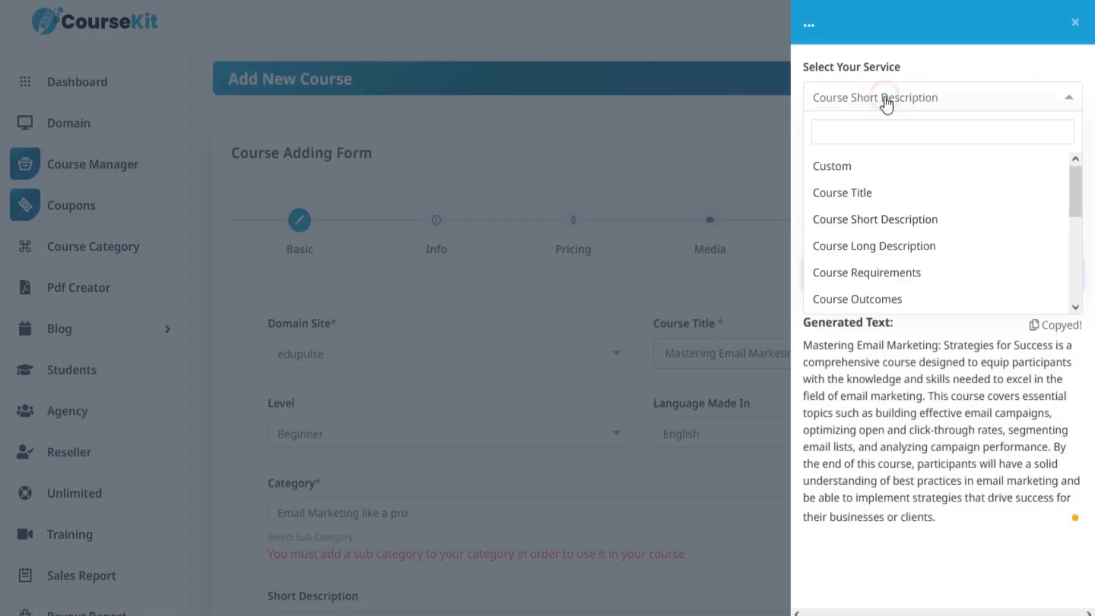
{"action": "left_click", "coordinate": [874, 246]}
{"action": "left_click", "coordinate": [895, 273]}
{"action": "scroll", "coordinate": [941, 279], "scroll_direction": "down", "scroll_amount": 4}
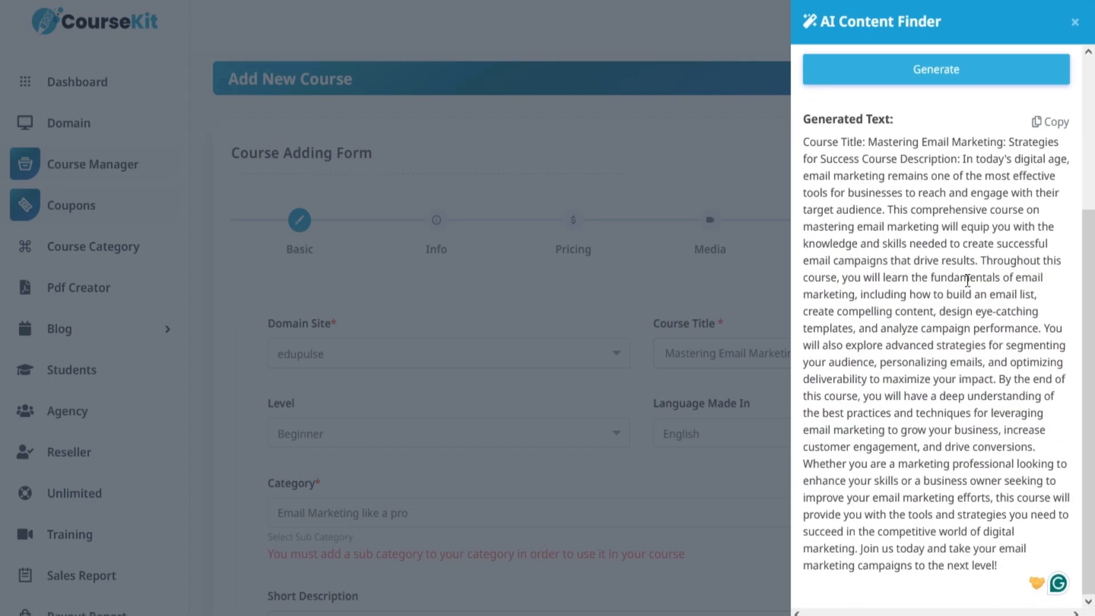
{"action": "left_click", "coordinate": [1049, 122]}
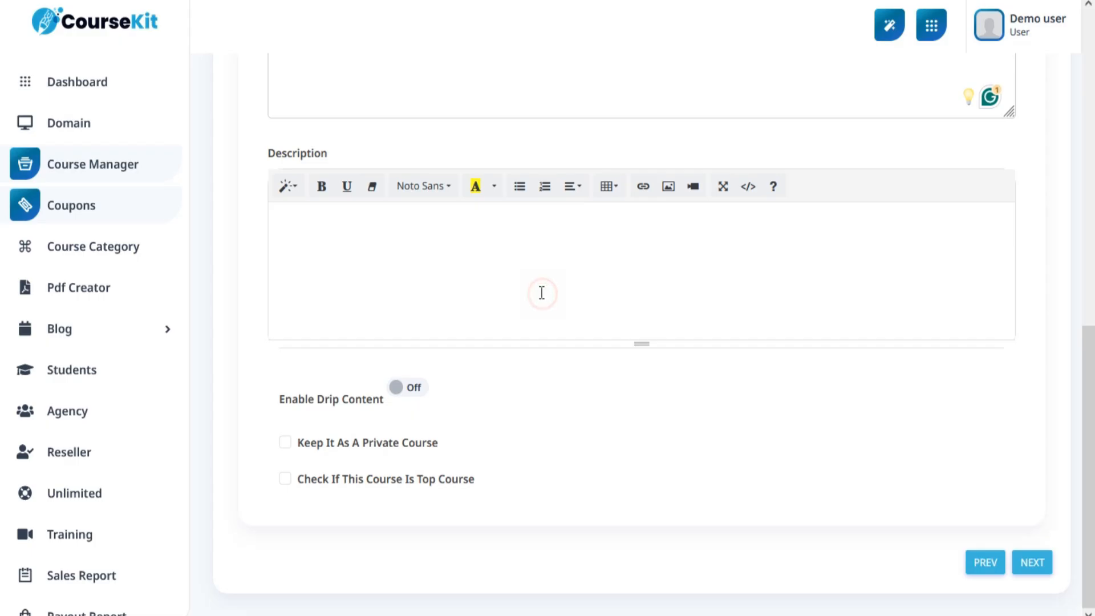
{"action": "left_click", "coordinate": [542, 291]}
{"action": "key", "text": "ctrl+v"}
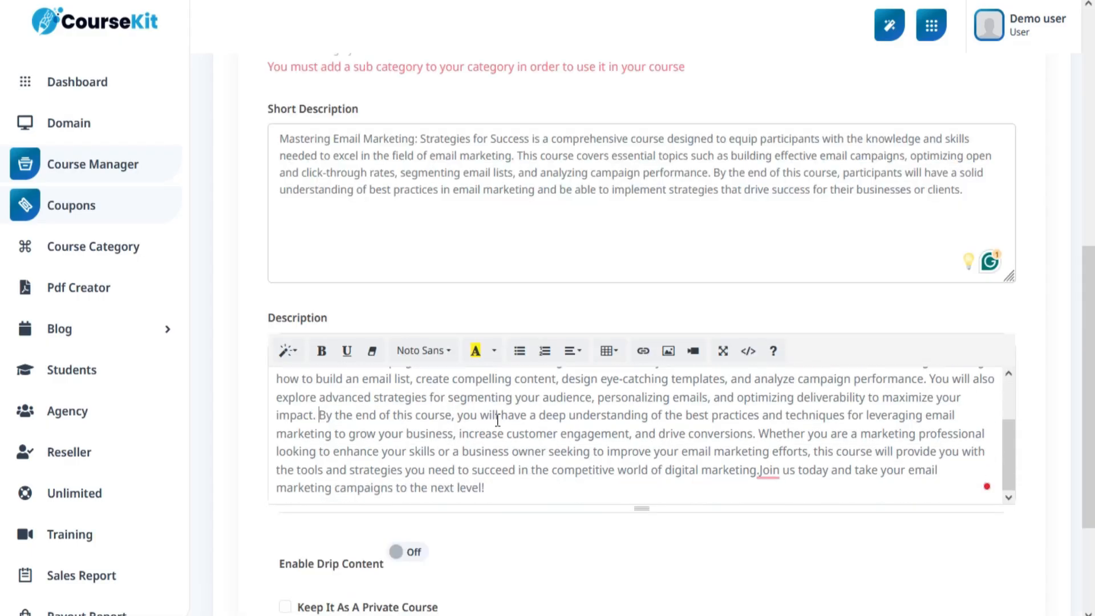
Mark the course as a top course with drip content off, and continue to the Info stage
{"action": "left_click", "coordinate": [286, 478]}
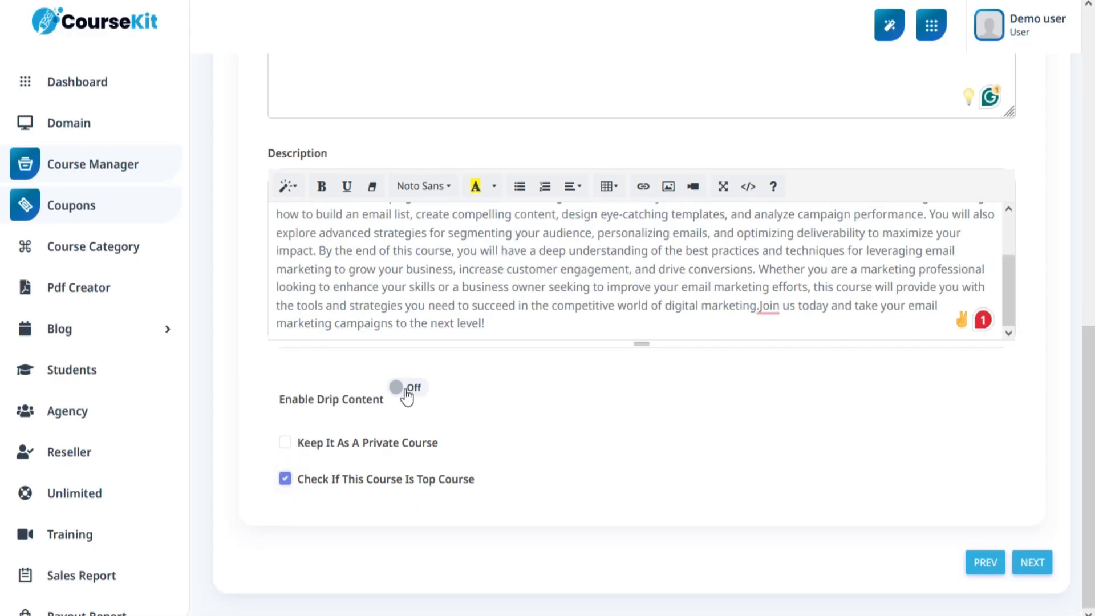
{"action": "left_click", "coordinate": [399, 388]}
{"action": "left_click", "coordinate": [400, 387]}
{"action": "left_click", "coordinate": [1035, 562]}
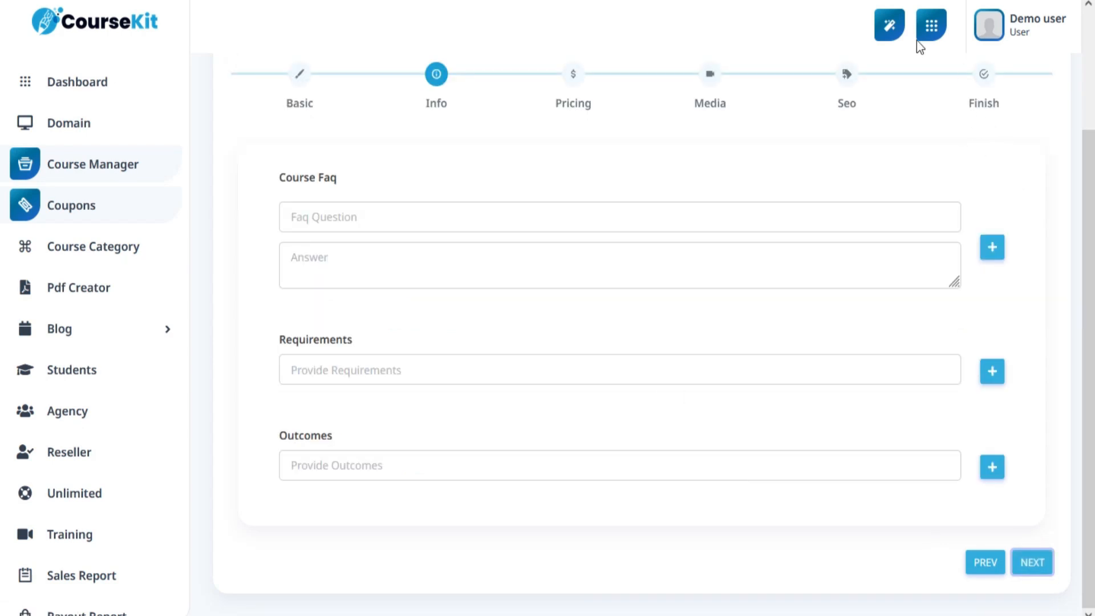
Generate Course Faq text with AI and fill in two entries: "What is the purpose of this course?" and "Who is this course suitable for?"
{"action": "left_click", "coordinate": [890, 24]}
{"action": "left_click", "coordinate": [922, 98]}
{"action": "scroll", "coordinate": [915, 251], "scroll_direction": "down", "scroll_amount": 1}
{"action": "left_click", "coordinate": [867, 300]}
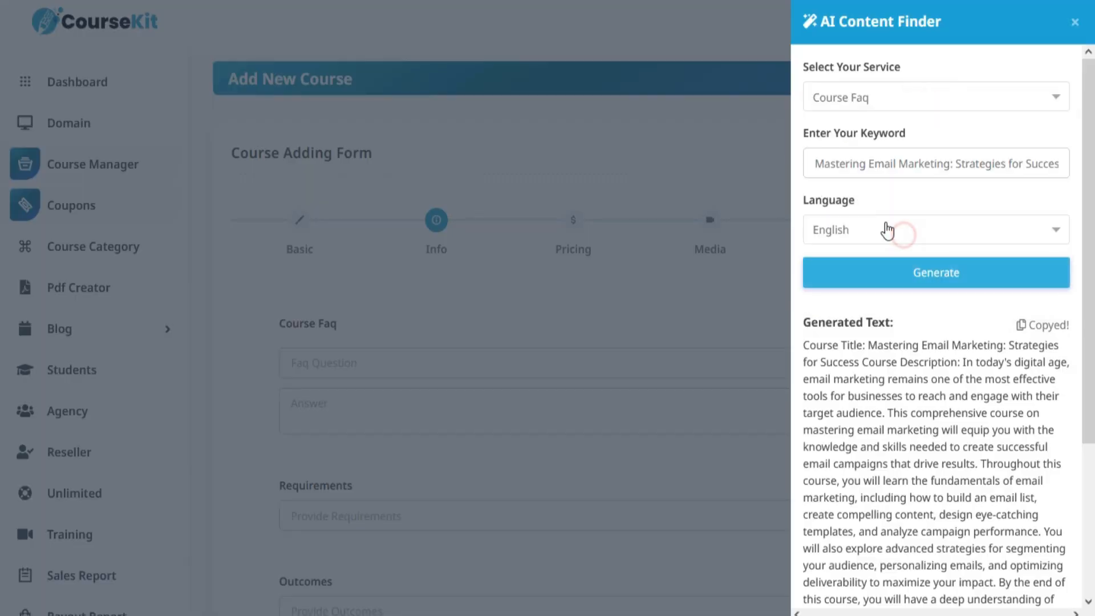
{"action": "left_click", "coordinate": [844, 273]}
{"action": "scroll", "coordinate": [1022, 400], "scroll_direction": "down", "scroll_amount": 10}
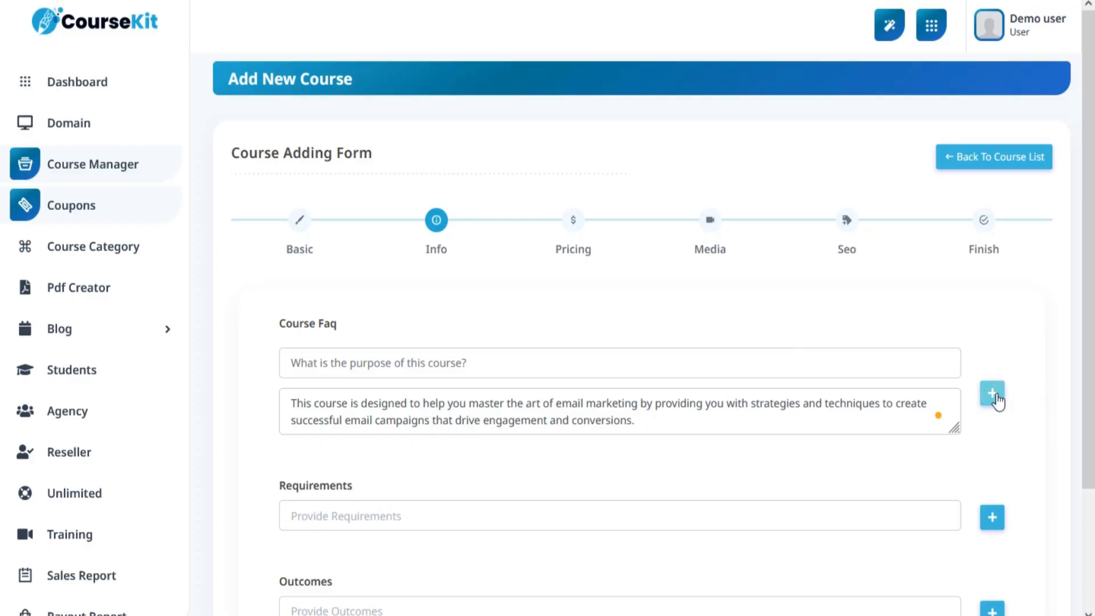
{"action": "left_click", "coordinate": [993, 394]}
{"action": "scroll", "coordinate": [579, 324], "scroll_direction": "down", "scroll_amount": 4}
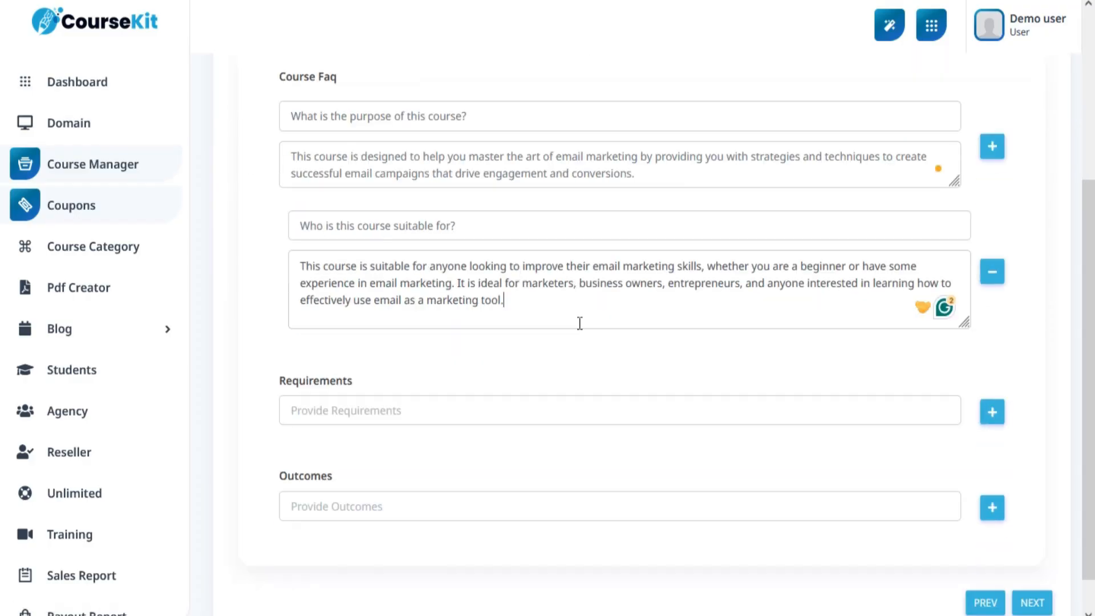
Generate Course Requirements with AI and add two: access to a computer or mobile device with internet, and basic understanding of digital marketing concepts
{"action": "left_click", "coordinate": [893, 31]}
{"action": "left_click", "coordinate": [934, 100]}
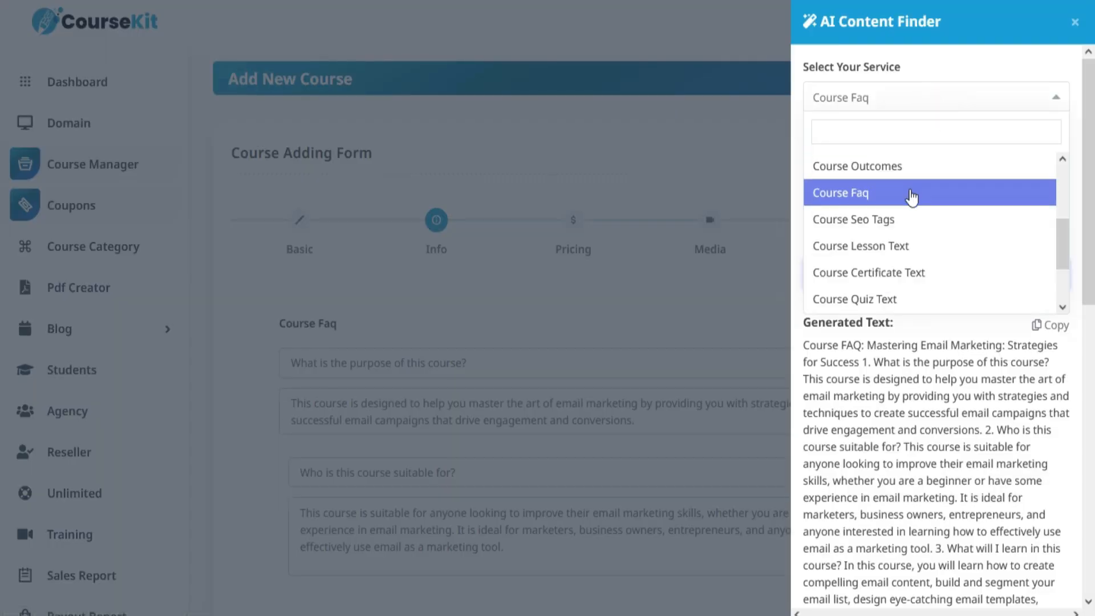
{"action": "scroll", "coordinate": [927, 221], "scroll_direction": "up", "scroll_amount": 3}
{"action": "left_click", "coordinate": [912, 272]}
{"action": "left_click", "coordinate": [915, 274]}
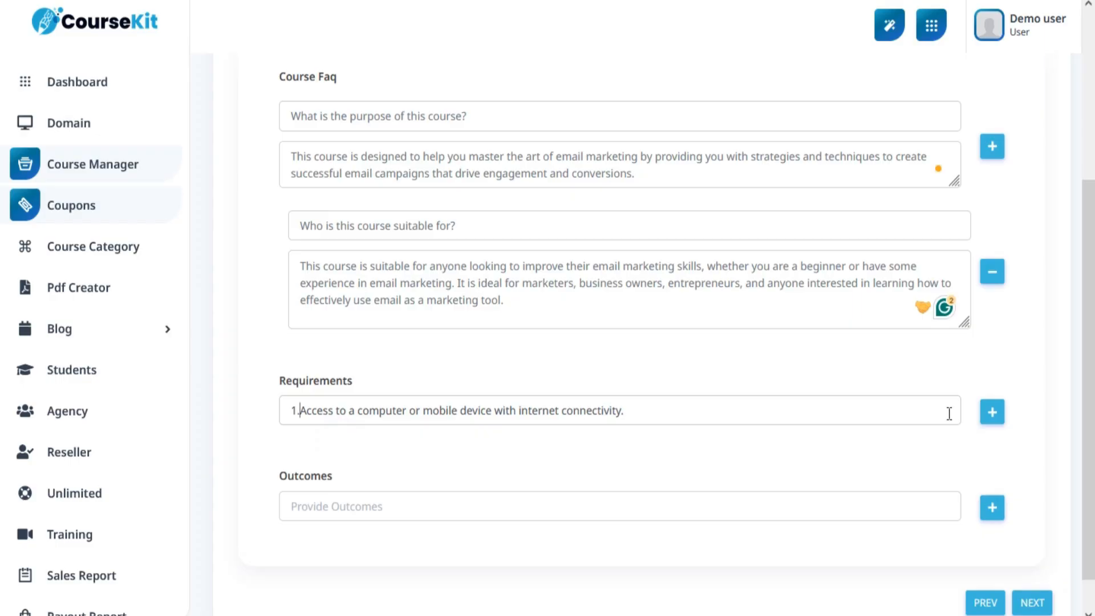
{"action": "left_click", "coordinate": [992, 411]}
{"action": "key", "text": "ctrl+v"}
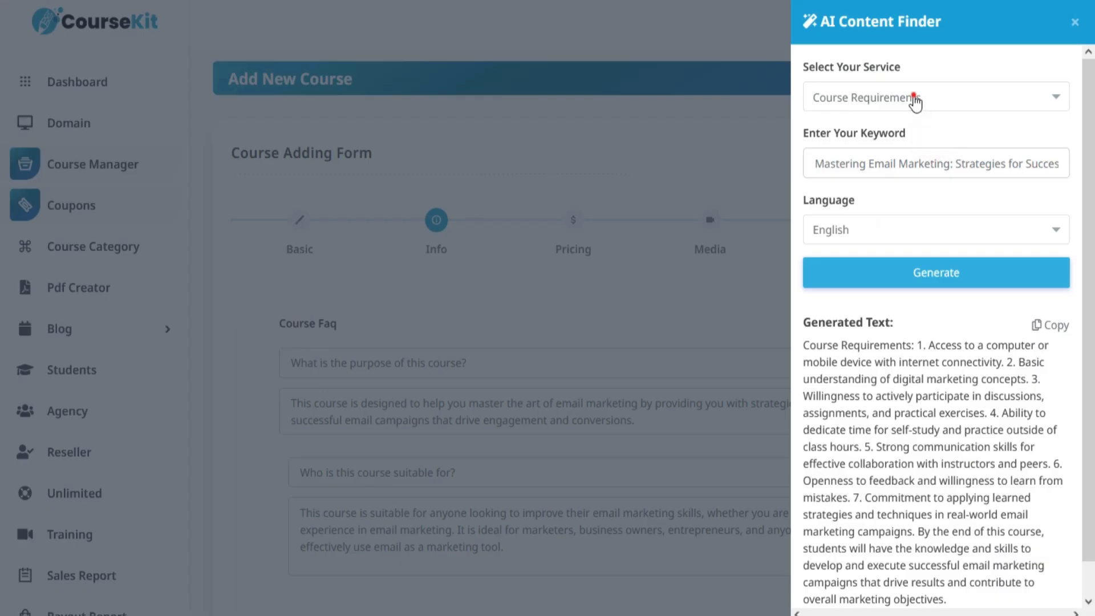
Generate Course Outcomes with AI, add two on email marketing fundamentals and developing effective targeted campaigns, and continue to the Pricing stage
{"action": "left_click", "coordinate": [915, 100]}
{"action": "left_click", "coordinate": [896, 298]}
{"action": "left_click", "coordinate": [819, 273]}
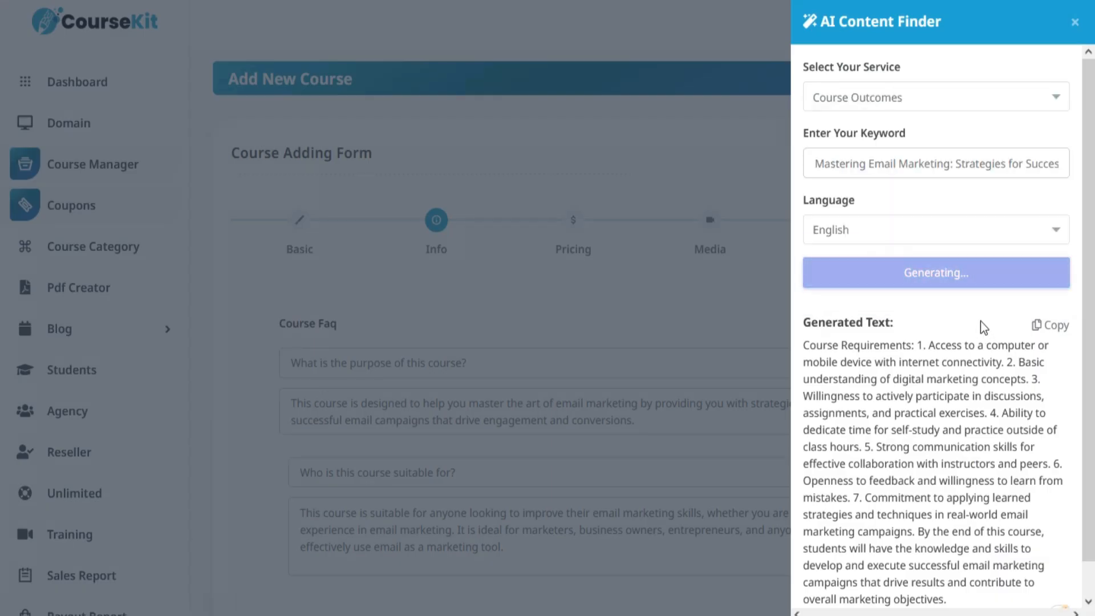
{"action": "scroll", "coordinate": [913, 292], "scroll_direction": "down", "scroll_amount": 2}
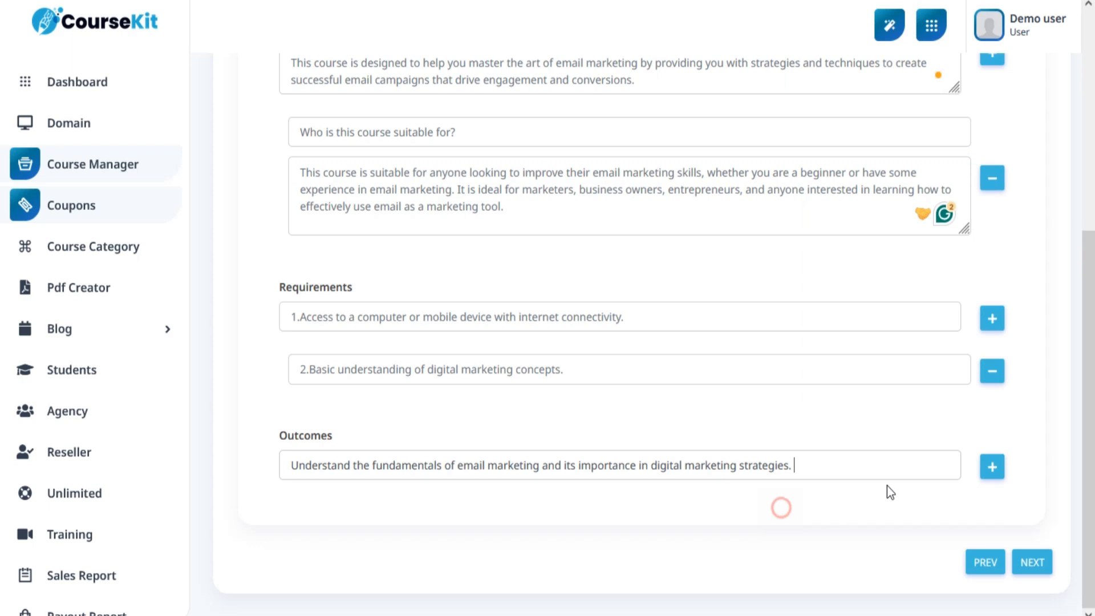
{"action": "left_click", "coordinate": [993, 463]}
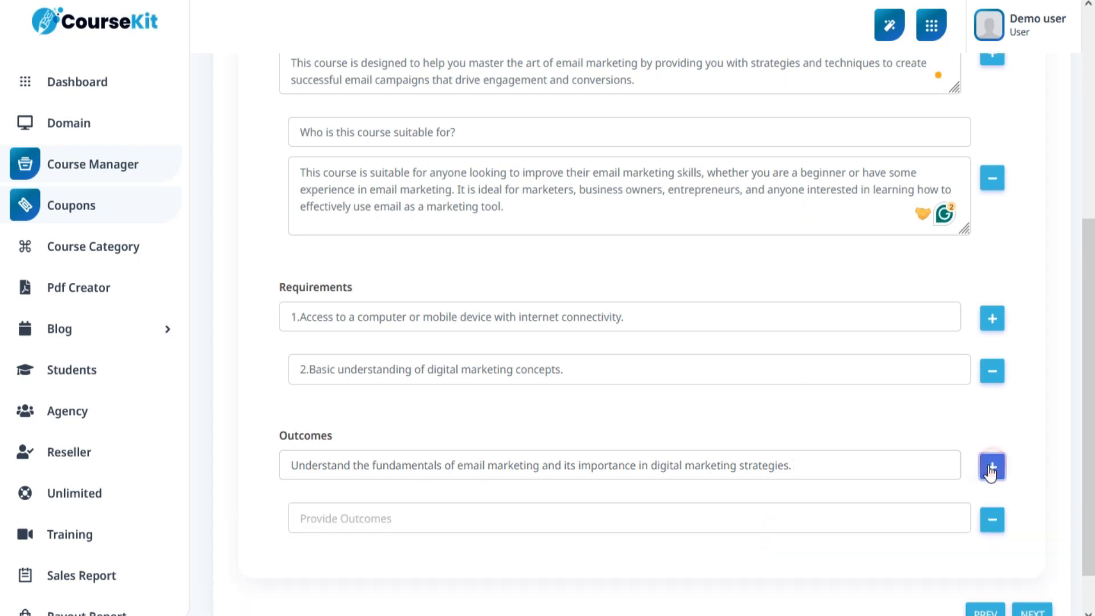
{"action": "scroll", "coordinate": [775, 456], "scroll_direction": "down", "scroll_amount": 1}
{"action": "left_click", "coordinate": [775, 459]}
{"action": "key", "text": "ctrl+v"}
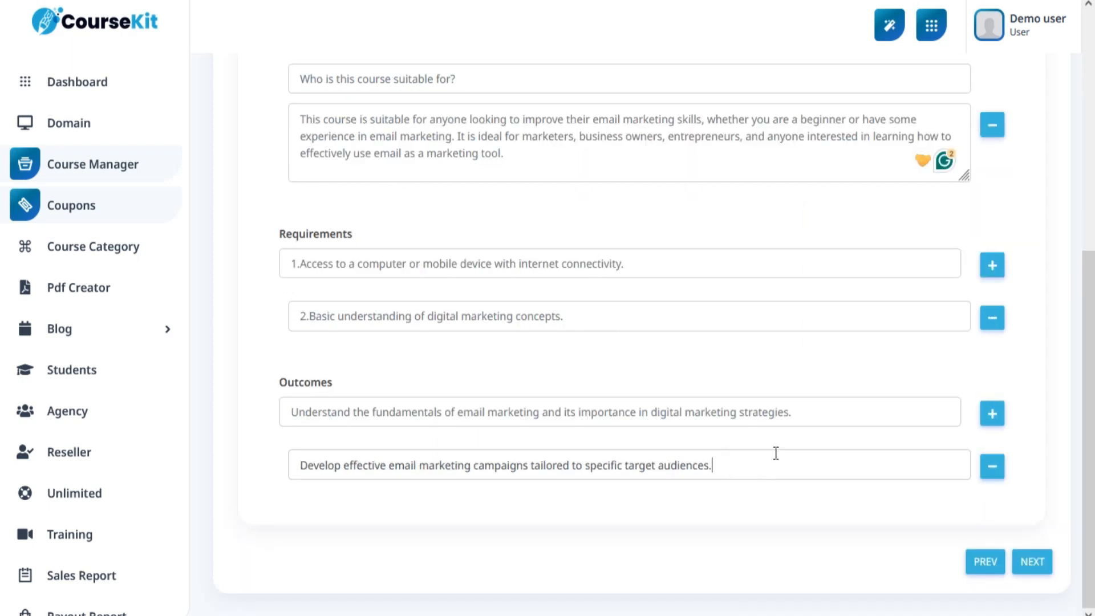
{"action": "left_click", "coordinate": [1031, 562]}
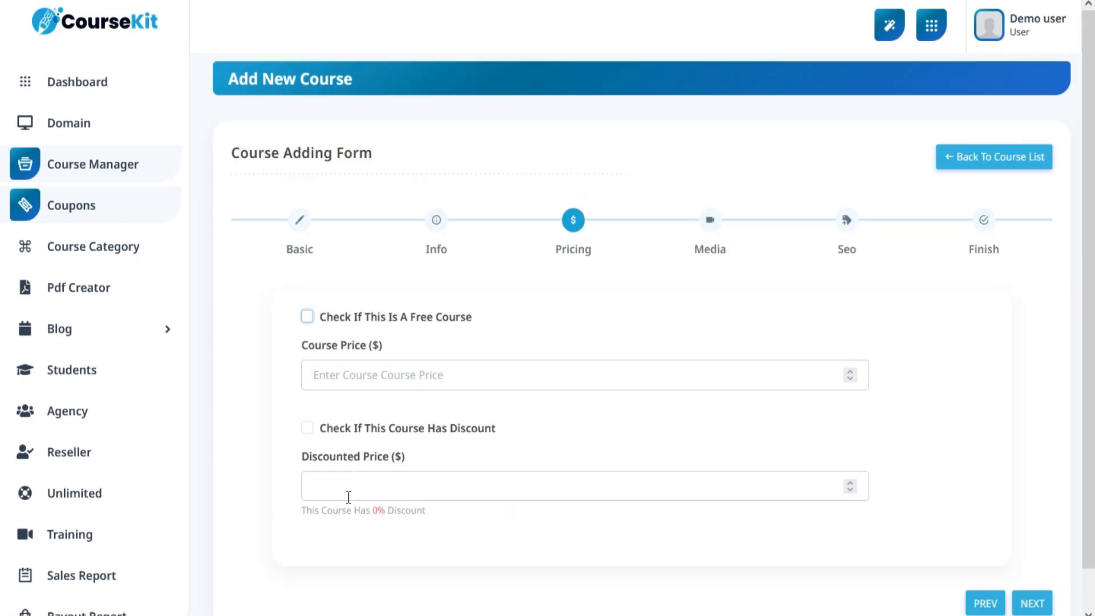
Mark the course as free and continue to the Media stage
{"action": "left_click", "coordinate": [308, 428]}
{"action": "left_click", "coordinate": [308, 317]}
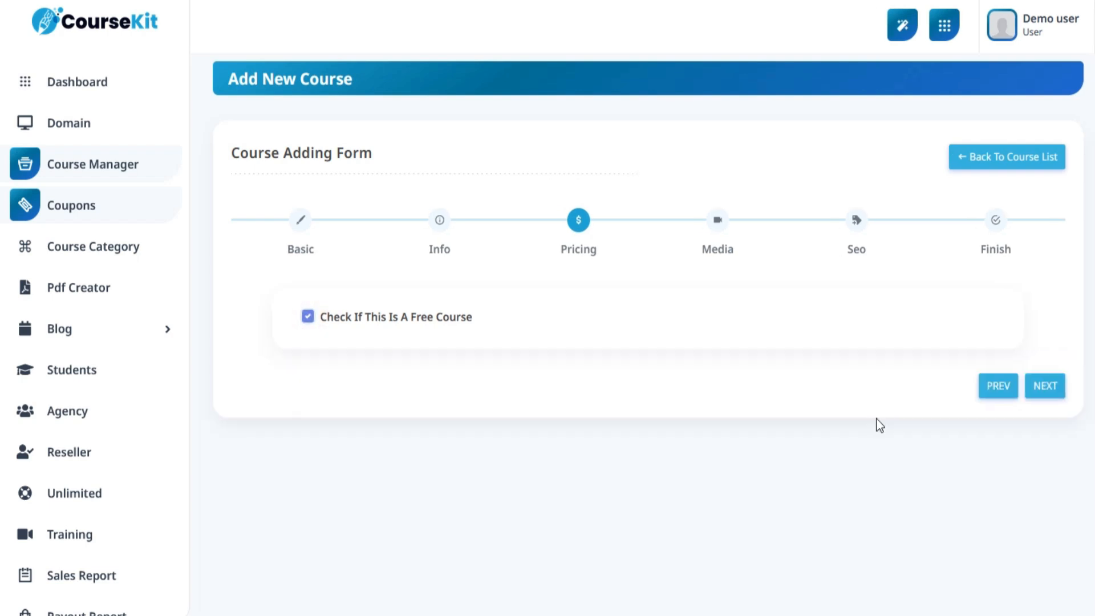
{"action": "left_click", "coordinate": [1041, 395]}
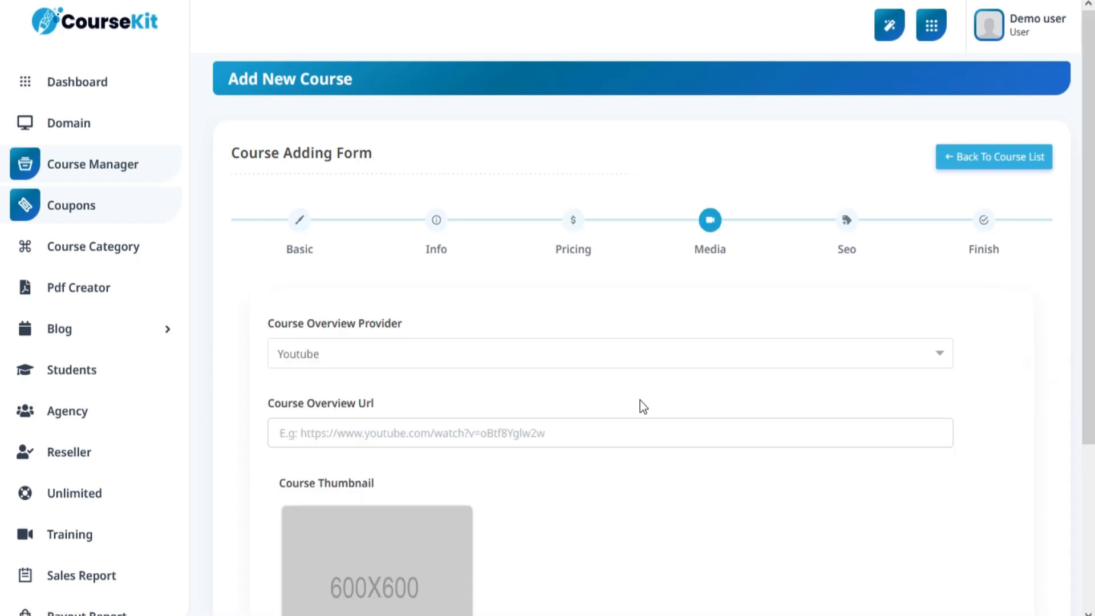
{"action": "left_click", "coordinate": [422, 347]}
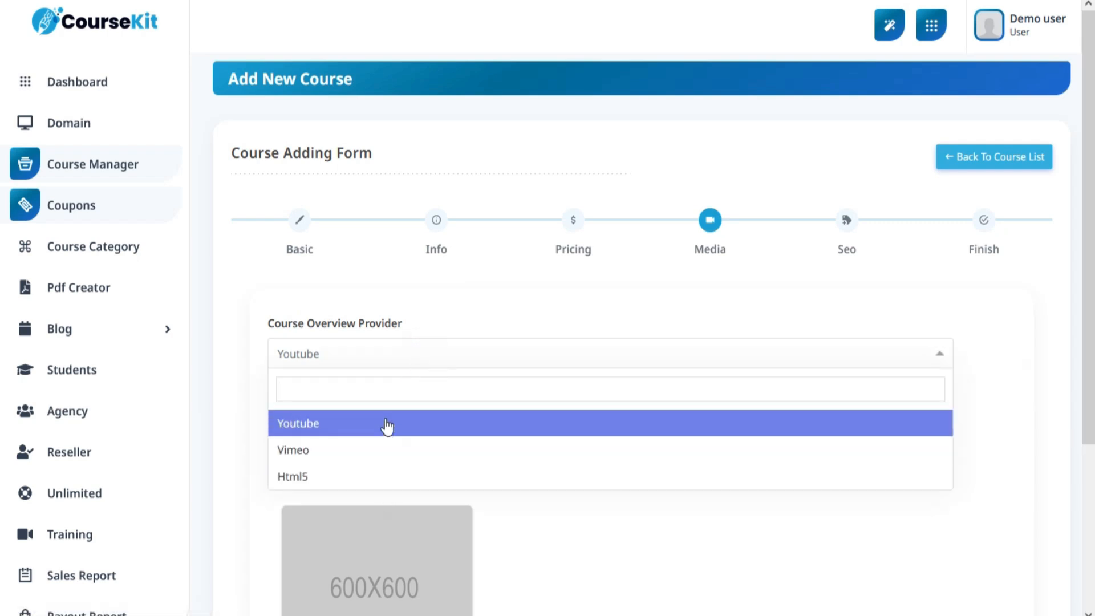
{"action": "left_click", "coordinate": [386, 424]}
{"action": "left_click", "coordinate": [453, 444]}
{"action": "key", "text": "ctrl+v"}
{"action": "scroll", "coordinate": [513, 456], "scroll_direction": "down", "scroll_amount": 3}
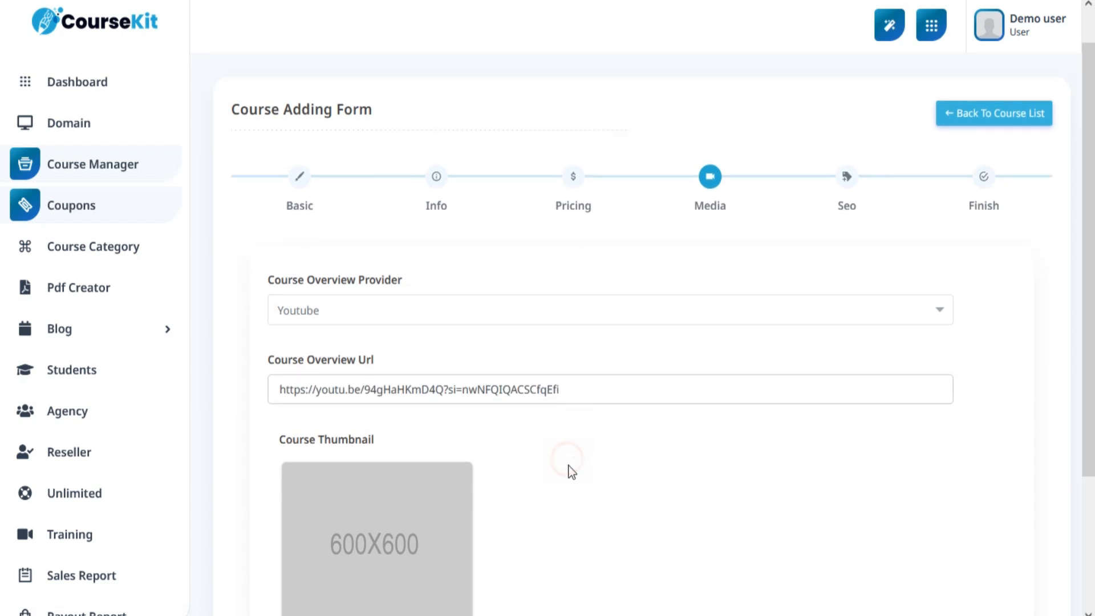
Upload the image "Mastering Email thumbnail" from Downloads as the course thumbnail and continue to the Seo stage
{"action": "scroll", "coordinate": [563, 467], "scroll_direction": "down", "scroll_amount": 1}
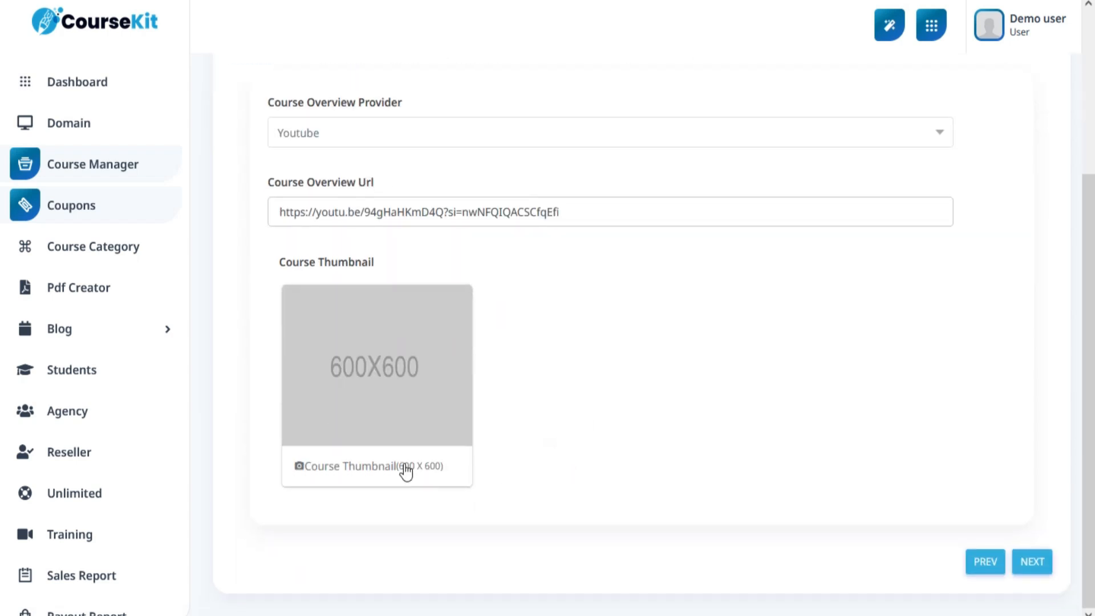
{"action": "left_click", "coordinate": [405, 470]}
{"action": "left_click", "coordinate": [750, 86]}
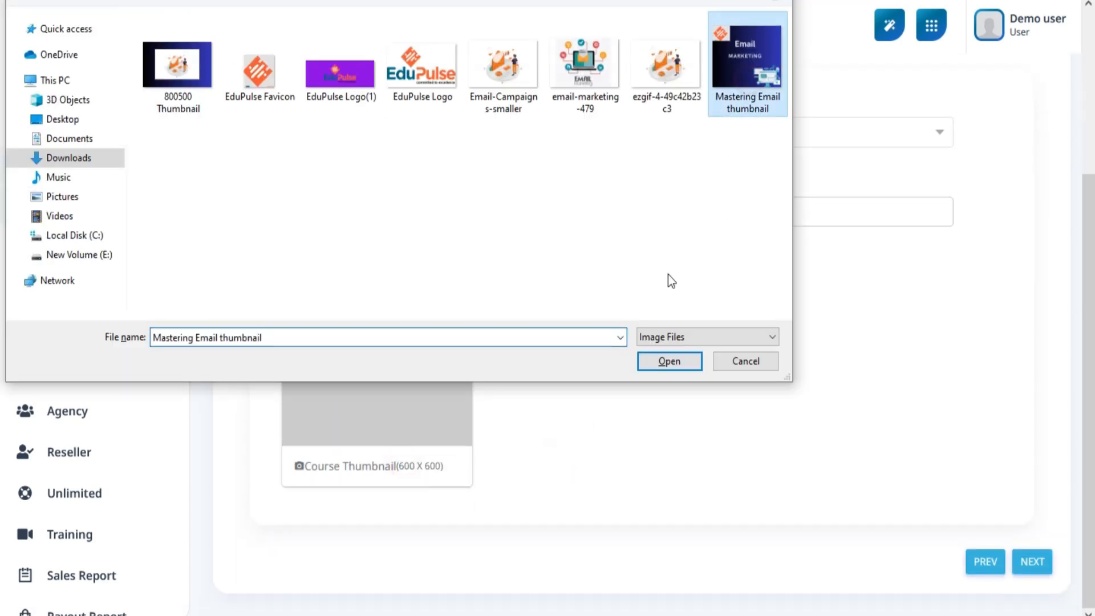
{"action": "left_click", "coordinate": [669, 361]}
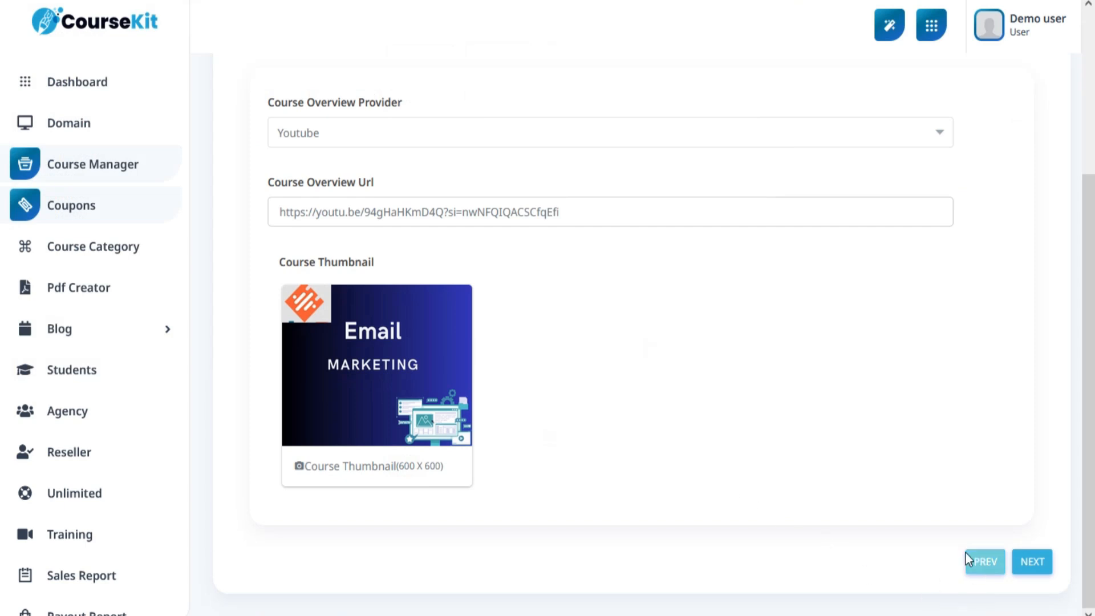
{"action": "left_click", "coordinate": [1032, 561]}
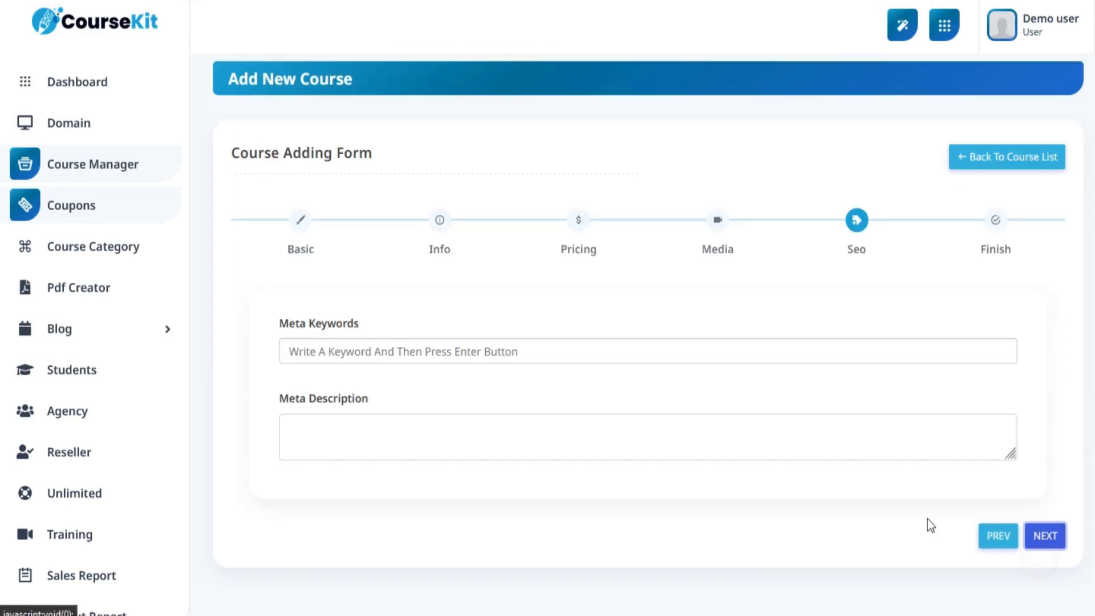
Enter the meta keywords EduPulse, online courses, e-learning, digital learning and online education plus the "Discover EduPulse" meta description, and submit the course
{"action": "left_click", "coordinate": [567, 421]}
{"action": "type", "text": "\"Discover EduPulse, your premier destination for high-quality online courses. Enhance your skills and knowledge with expert-led classes designed for personal and professional growth. Start your learning journey today!\""}
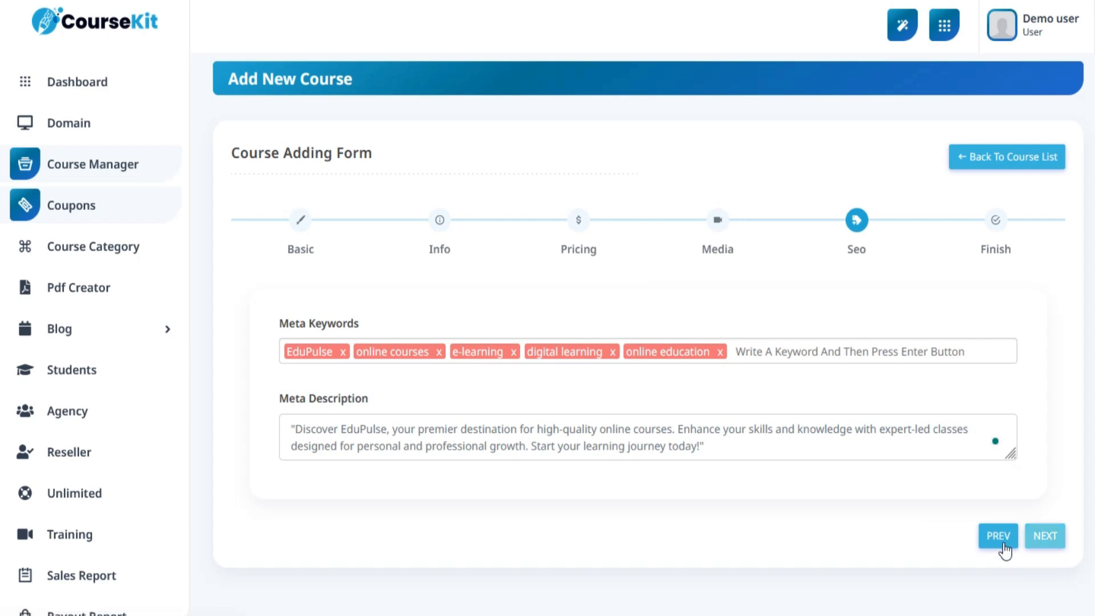
{"action": "left_click", "coordinate": [1047, 536]}
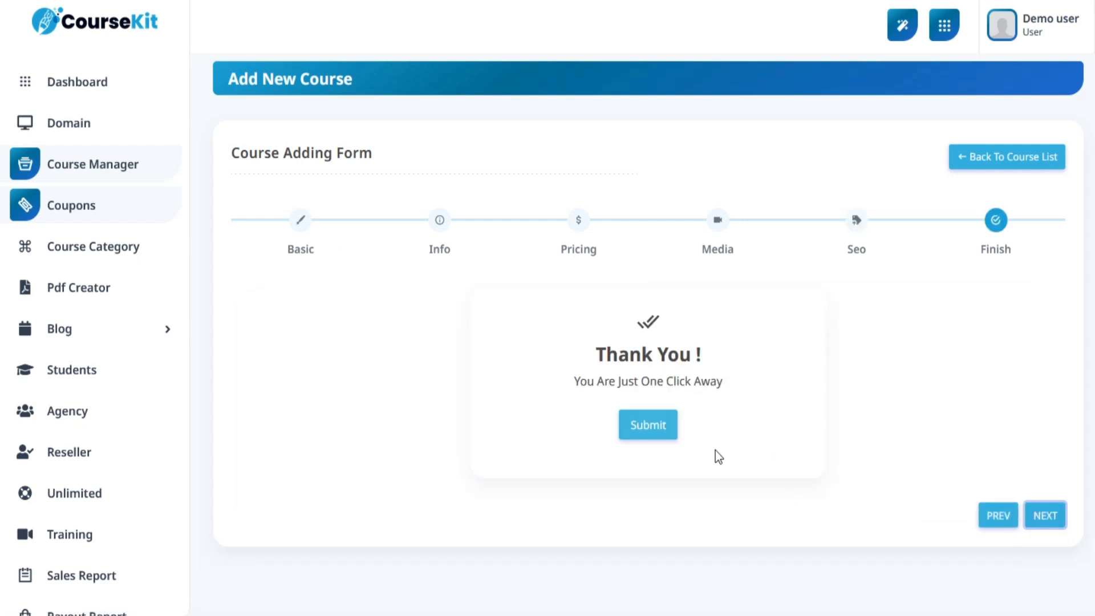
{"action": "left_click", "coordinate": [656, 433]}
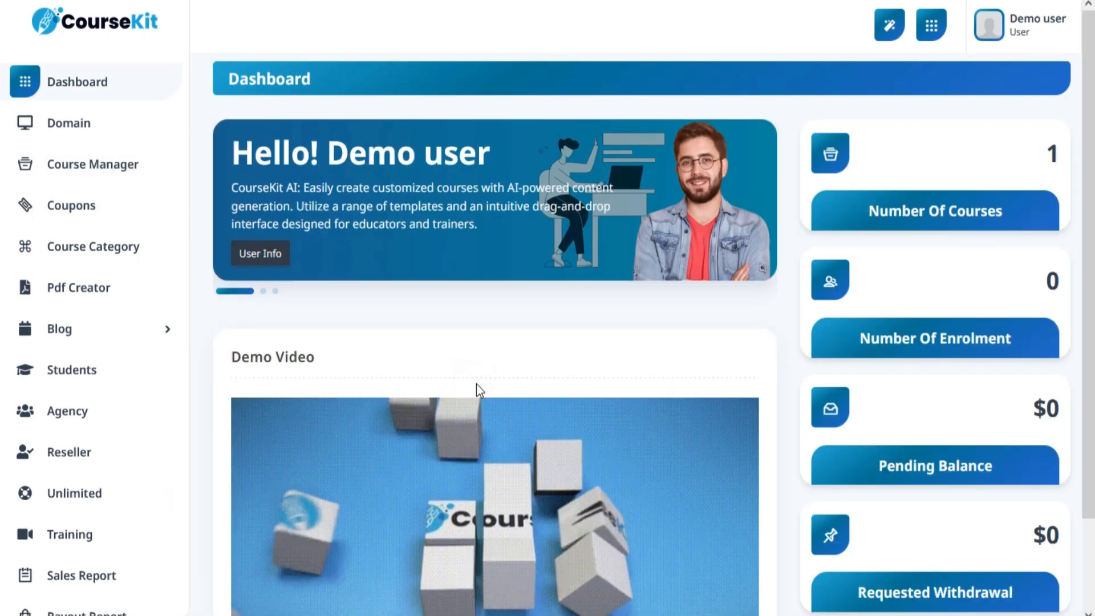